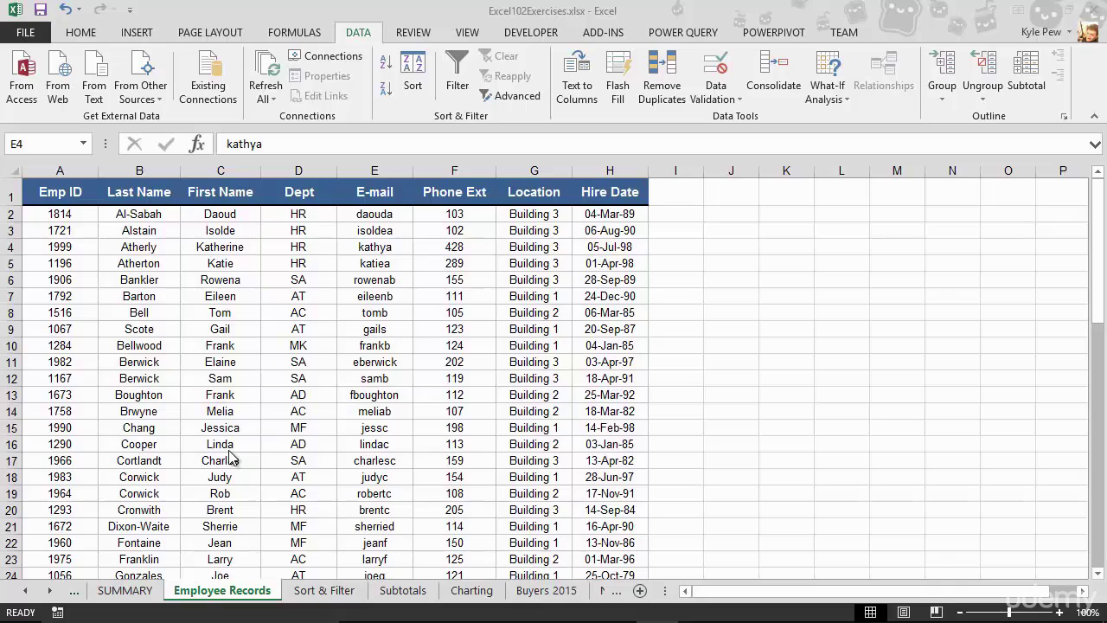
Shade every other row from row 3 to row 21 with a light gray fill
{"action": "left_click", "coordinate": [231, 426]}
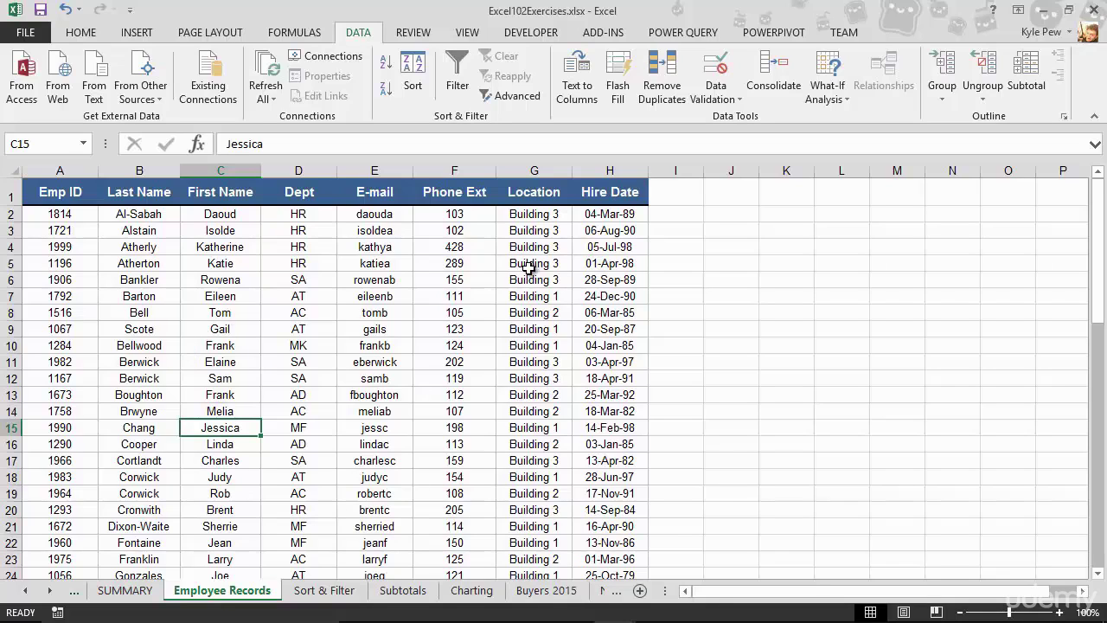
{"action": "left_click", "coordinate": [9, 230]}
{"action": "left_click", "coordinate": [10, 262], "text": "ctrl"}
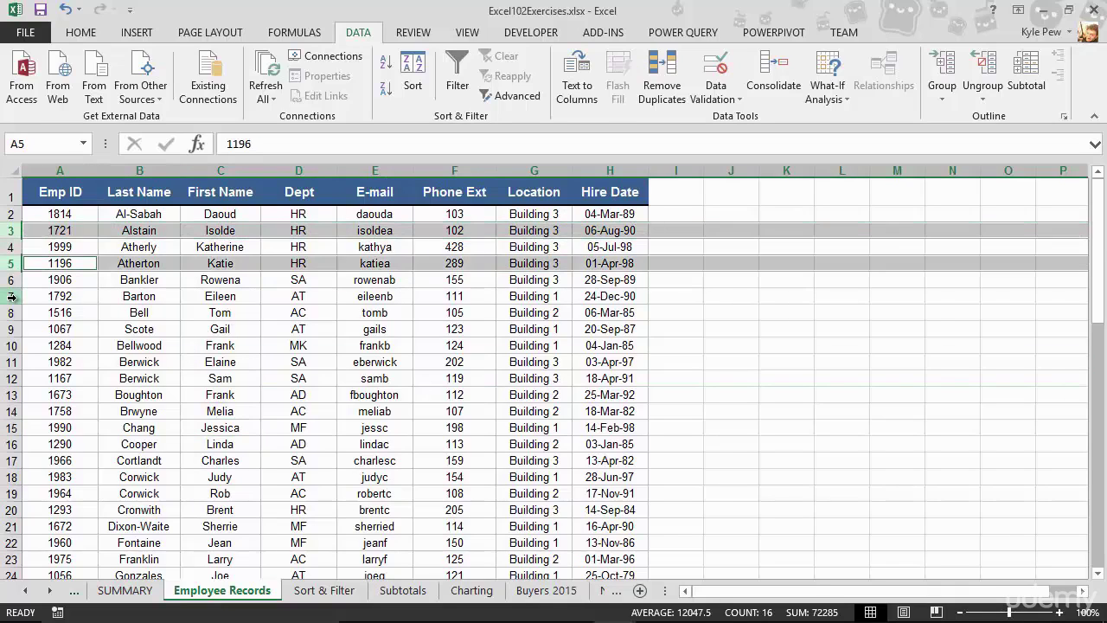
{"action": "left_click", "coordinate": [11, 295], "text": "ctrl"}
{"action": "left_click", "coordinate": [10, 329], "text": "ctrl"}
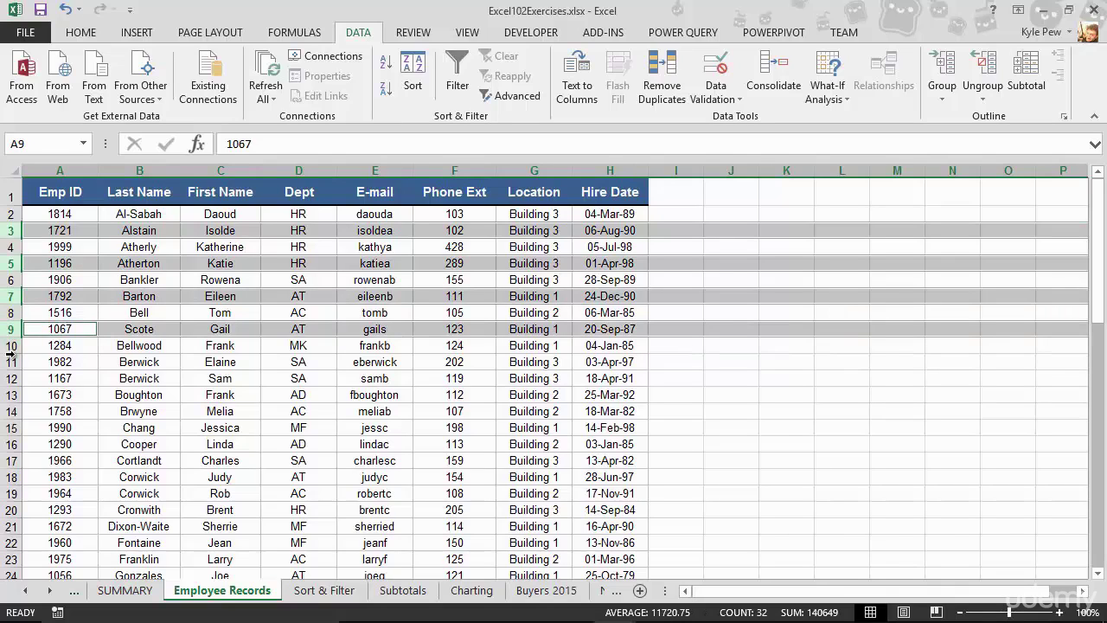
{"action": "left_click", "coordinate": [10, 362], "text": "ctrl"}
{"action": "left_click", "coordinate": [11, 394], "text": "ctrl"}
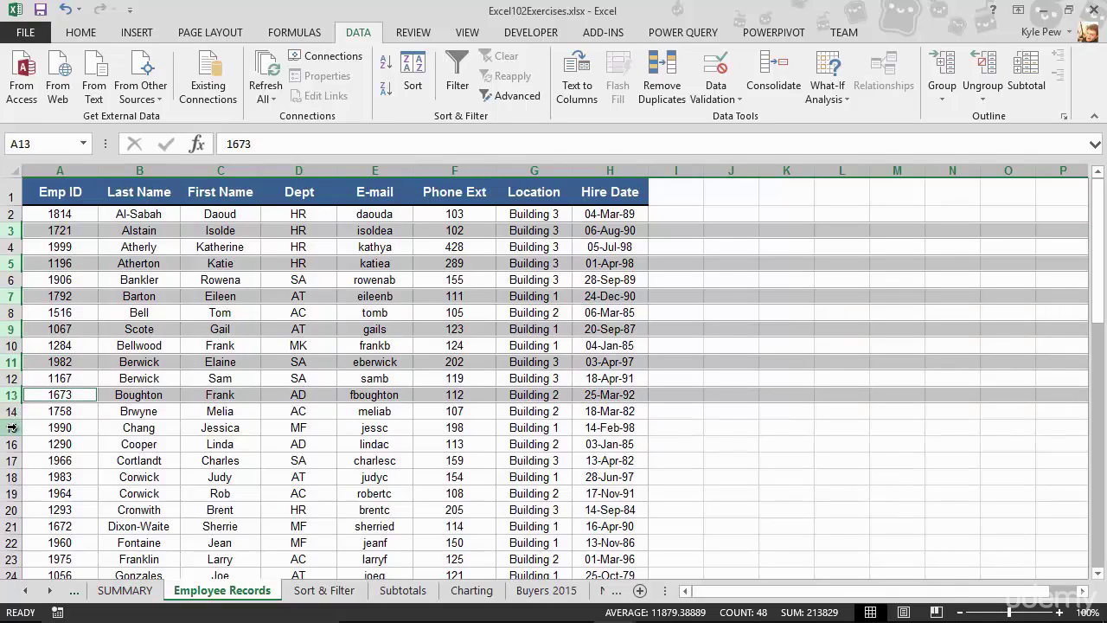
{"action": "left_click", "coordinate": [11, 428], "text": "ctrl"}
{"action": "left_click", "coordinate": [11, 460], "text": "ctrl"}
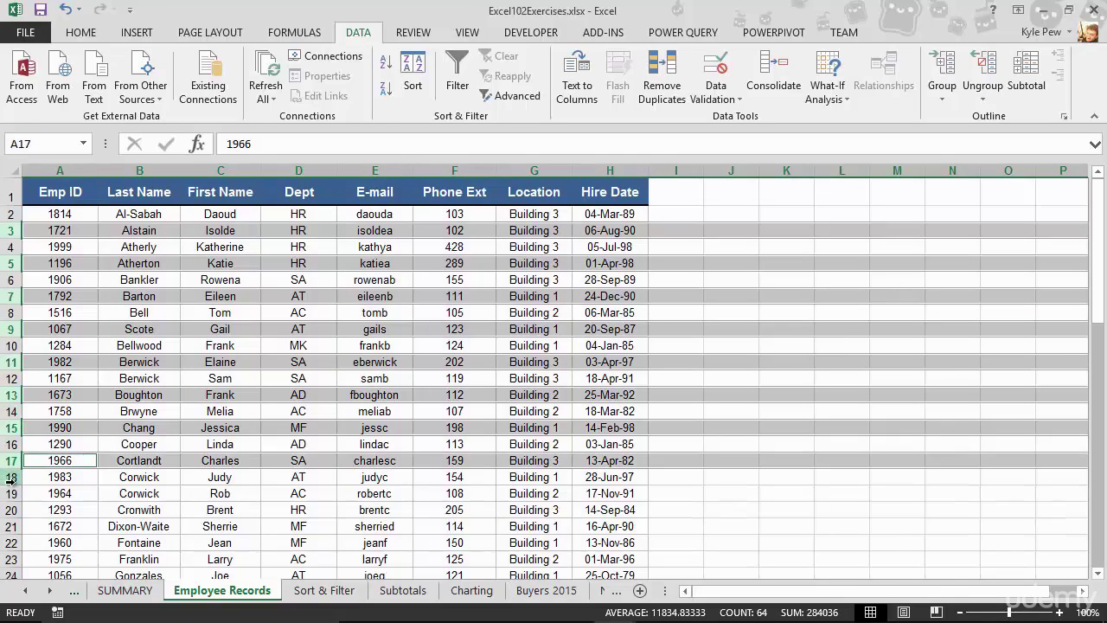
{"action": "left_click", "coordinate": [10, 493], "text": "ctrl"}
{"action": "left_click", "coordinate": [10, 526], "text": "ctrl"}
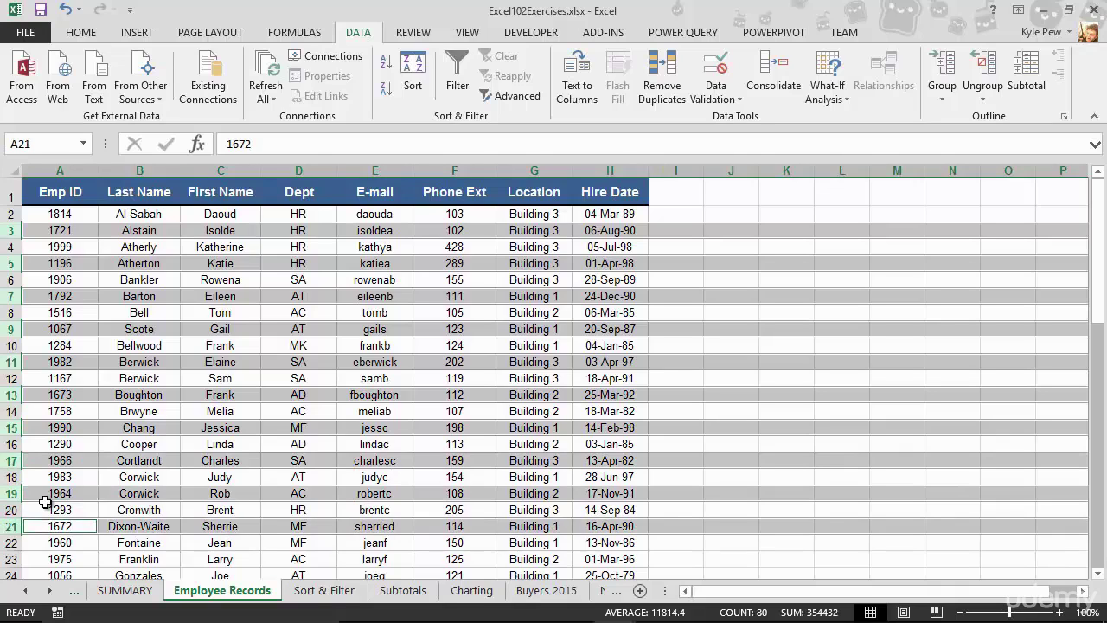
{"action": "left_click", "coordinate": [90, 38]}
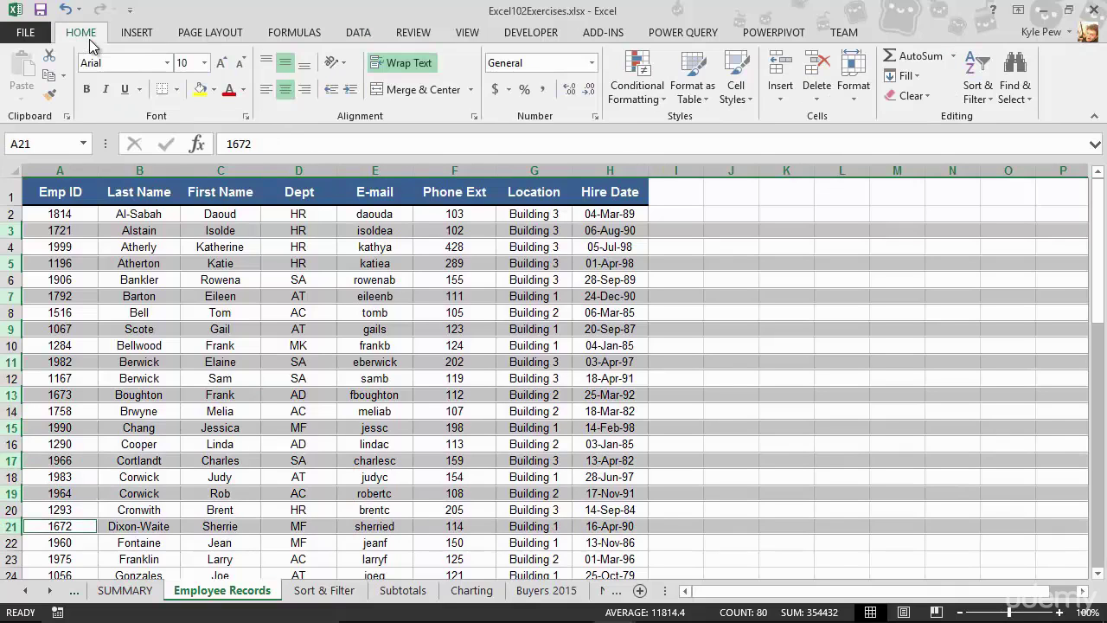
{"action": "left_click", "coordinate": [214, 90]}
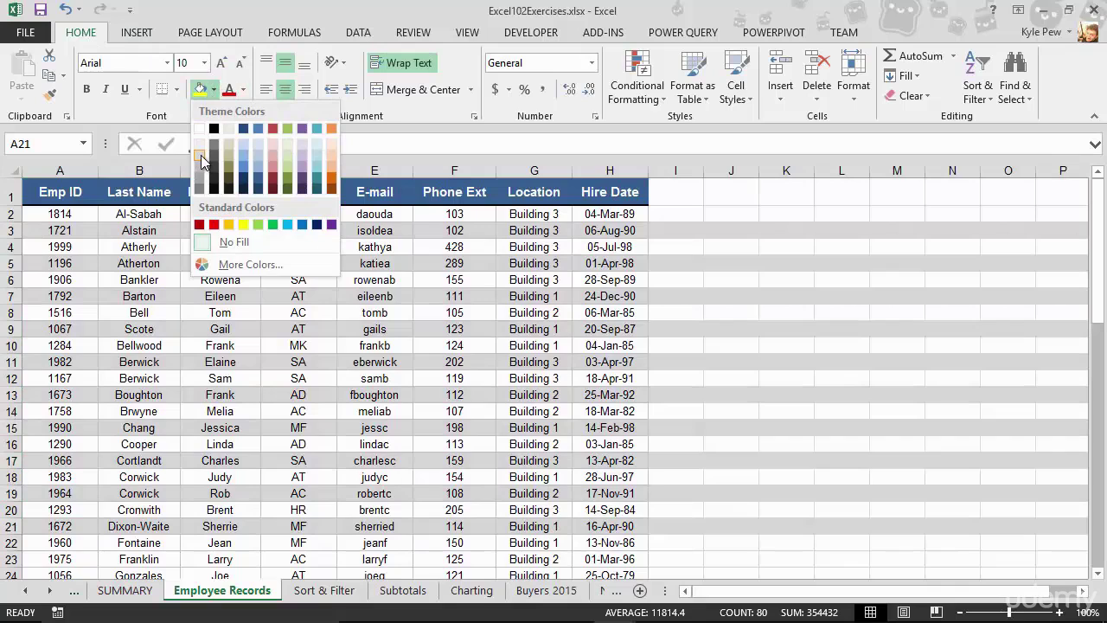
{"action": "left_click", "coordinate": [201, 155]}
{"action": "left_click", "coordinate": [196, 373]}
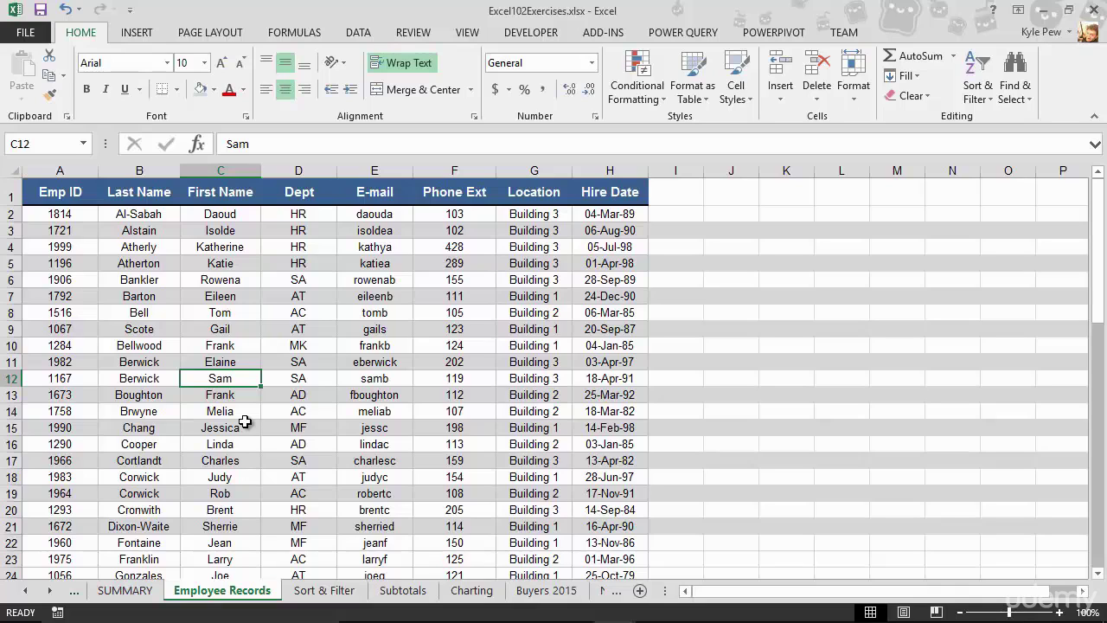
Sort the employee records by Last Name from A to Z and look through the rows to check the gray banding
{"action": "left_click", "coordinate": [167, 266]}
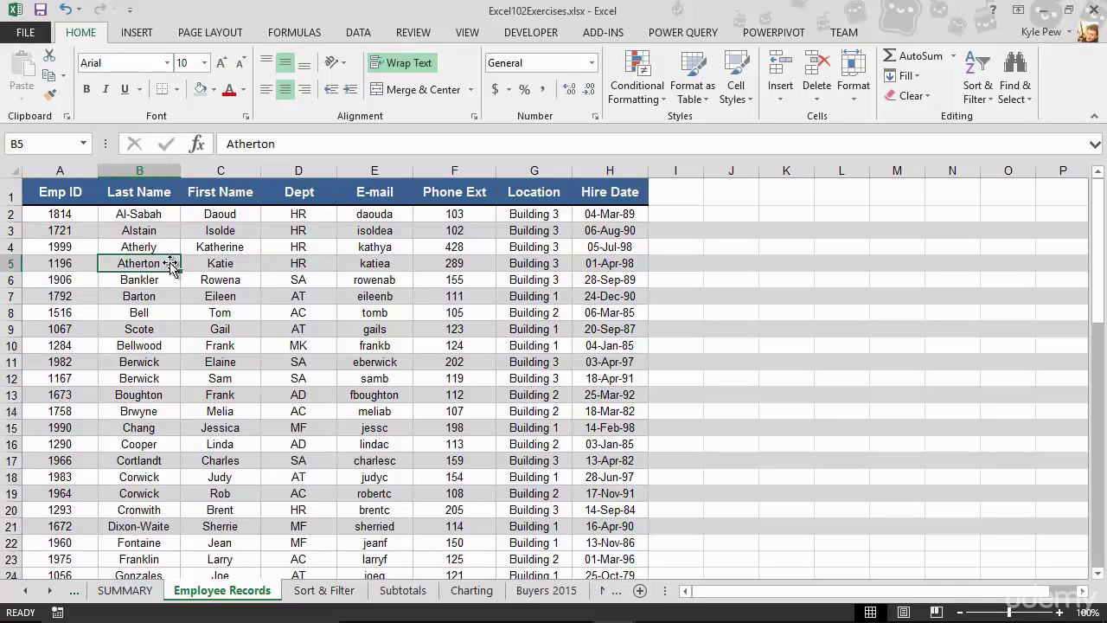
{"action": "left_click", "coordinate": [356, 33]}
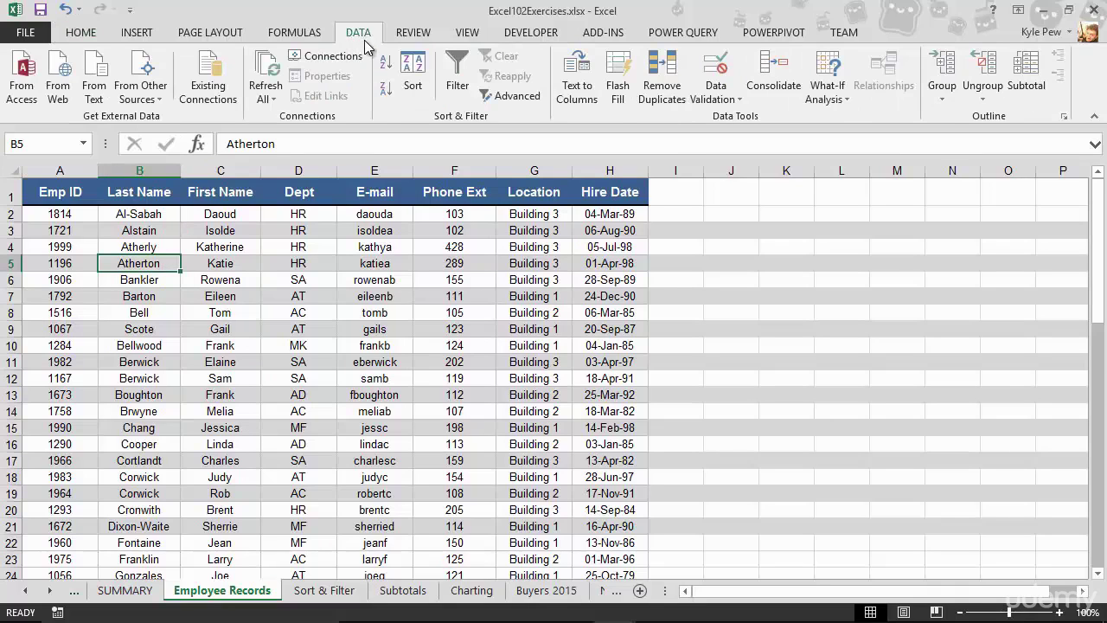
{"action": "left_click", "coordinate": [385, 70]}
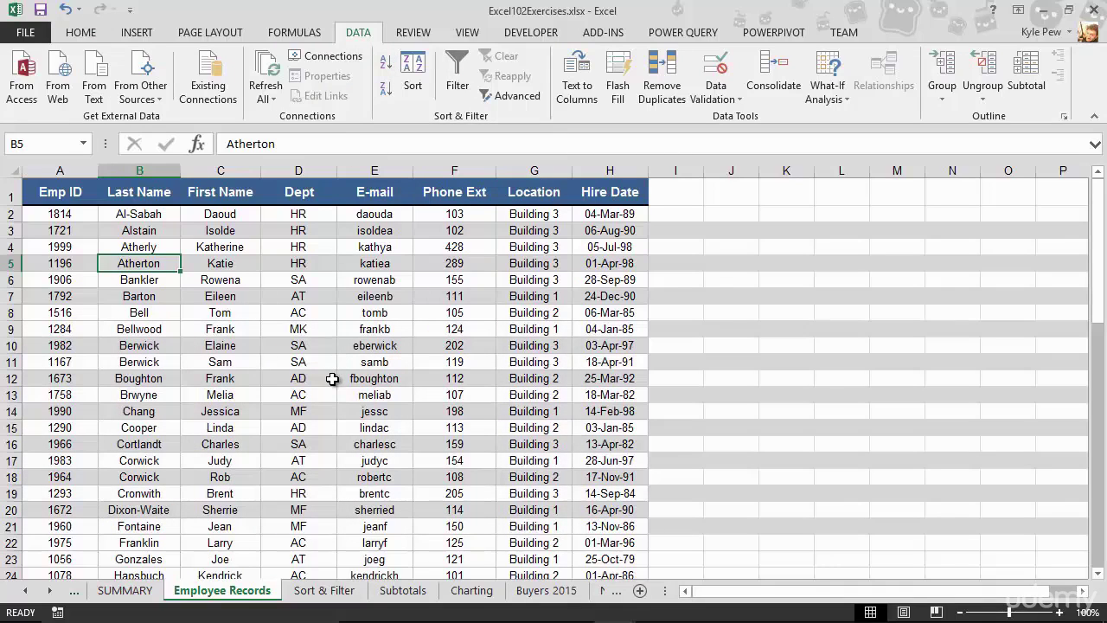
{"action": "scroll", "coordinate": [332, 379], "scroll_direction": "down", "scroll_amount": 6}
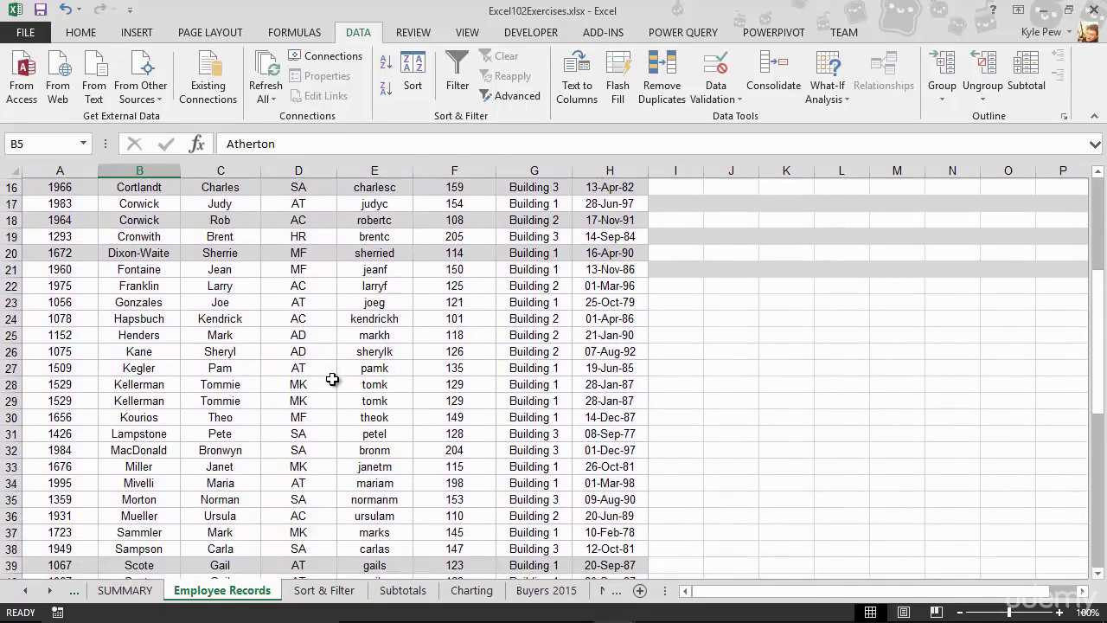
{"action": "scroll", "coordinate": [332, 379], "scroll_direction": "down", "scroll_amount": 1}
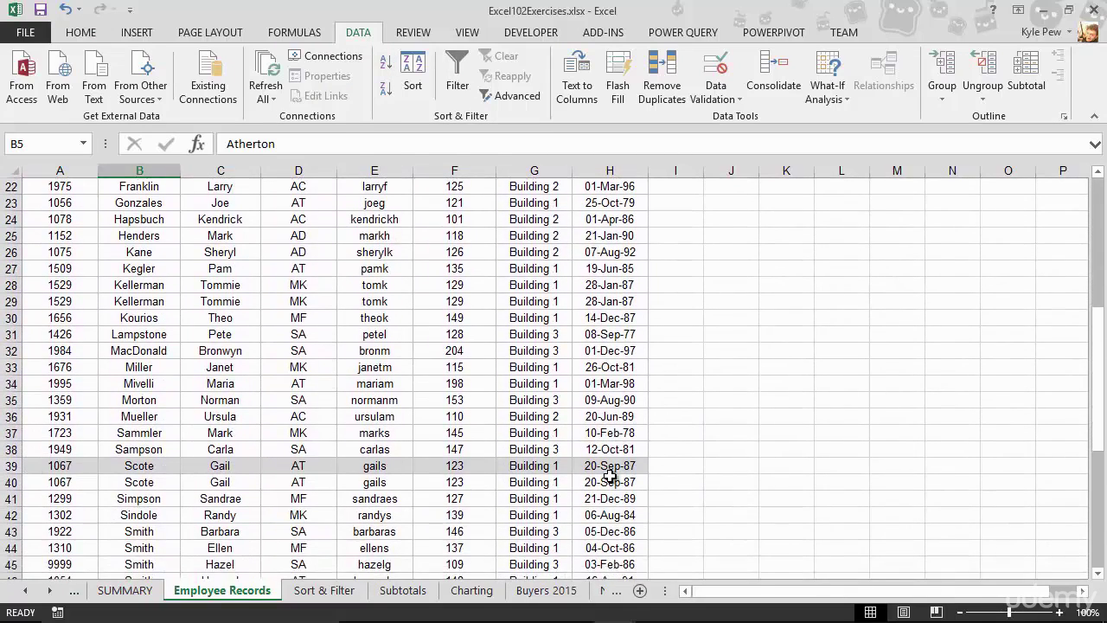
{"action": "scroll", "coordinate": [77, 450], "scroll_direction": "down", "scroll_amount": 2}
{"action": "scroll", "coordinate": [76, 451], "scroll_direction": "up", "scroll_amount": 7}
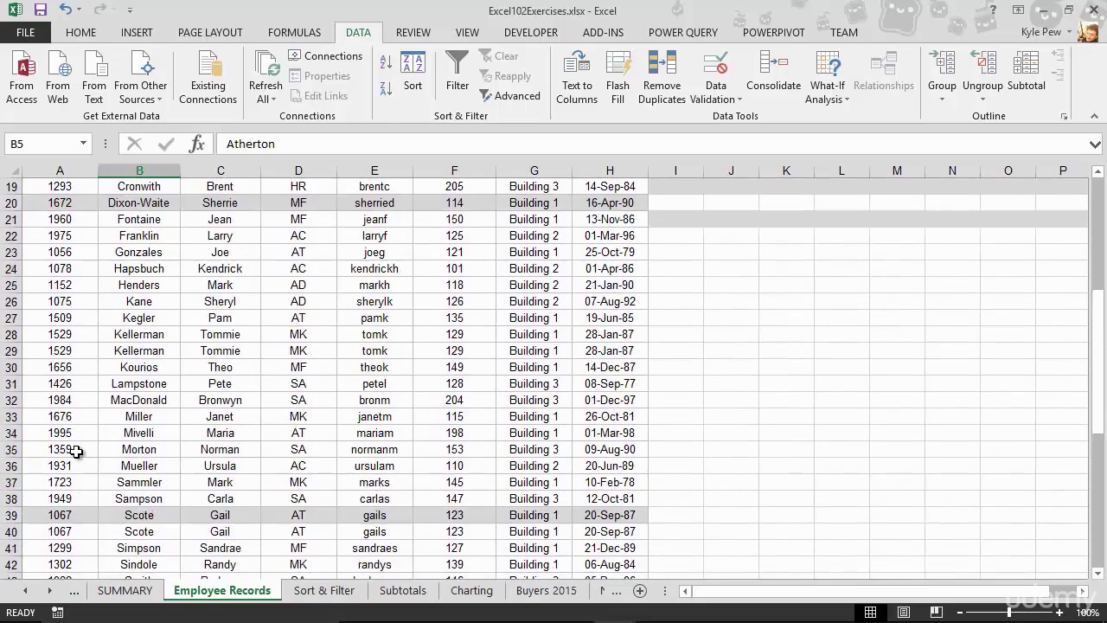
{"action": "scroll", "coordinate": [76, 450], "scroll_direction": "up", "scroll_amount": 3}
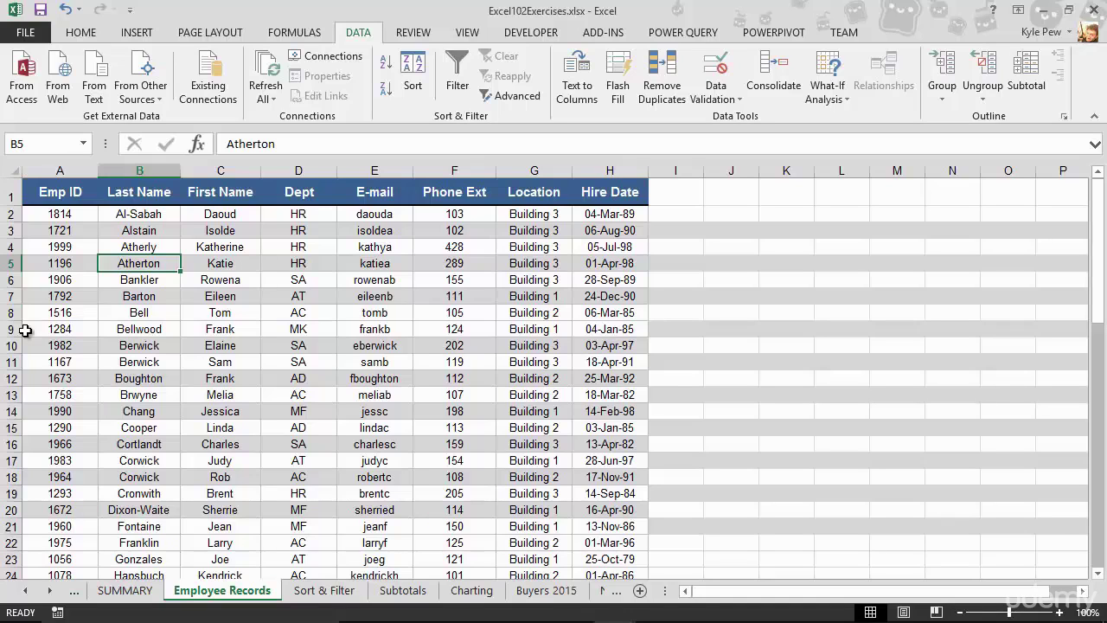
Undo the last-name sort and the gray row shading, and leave the filter turned off
{"action": "key", "text": "ctrl+z"}
{"action": "key", "text": "ctrl+z"}
{"action": "key", "text": "ctrl+z"}
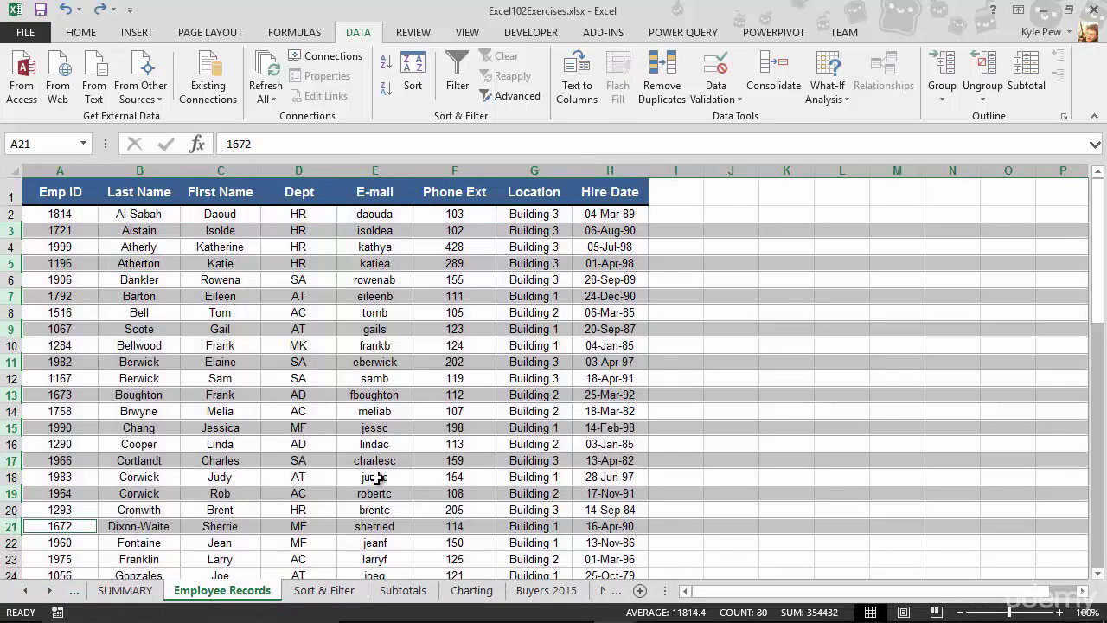
{"action": "left_click", "coordinate": [308, 328]}
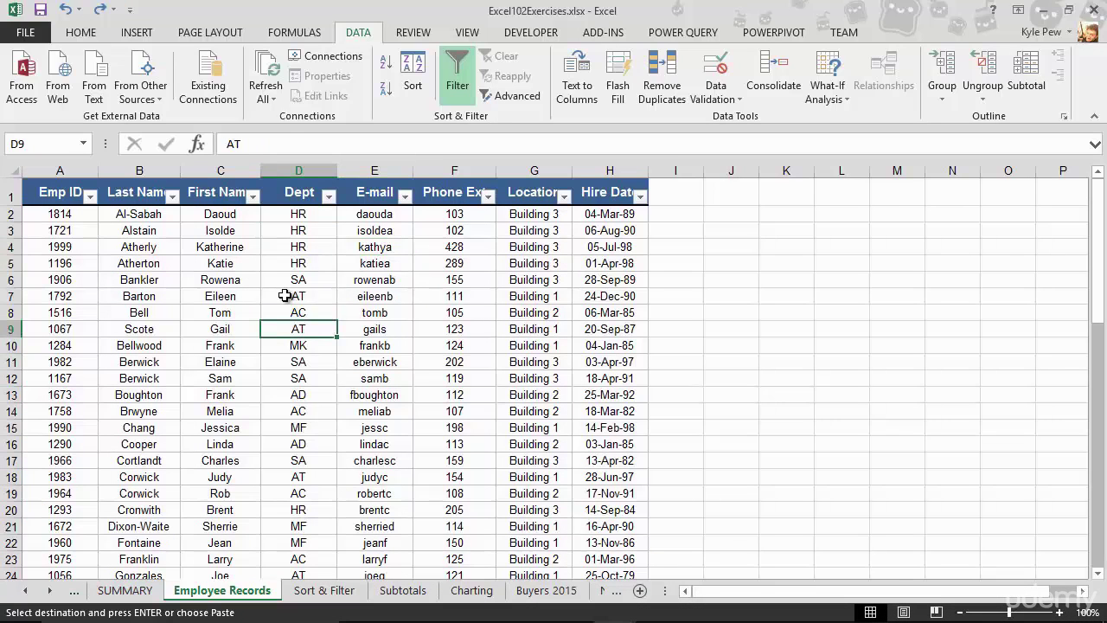
{"action": "left_click", "coordinate": [446, 97]}
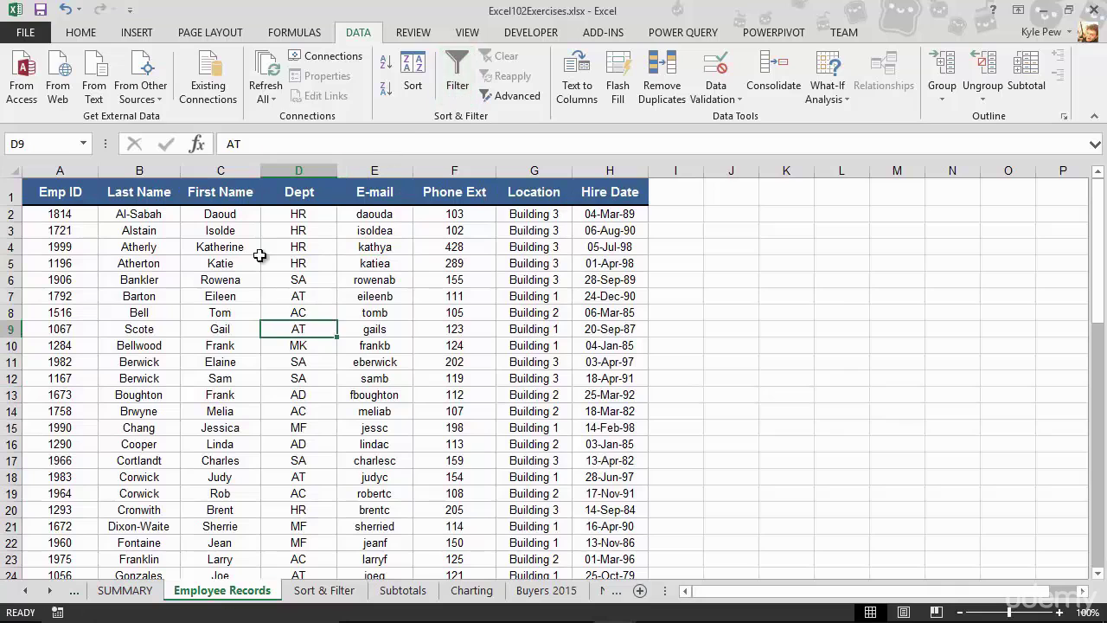
Enter =COUNT(A2:A52) in cell A53, directly below the last Emp ID, to count the employee records
{"action": "left_click", "coordinate": [227, 295]}
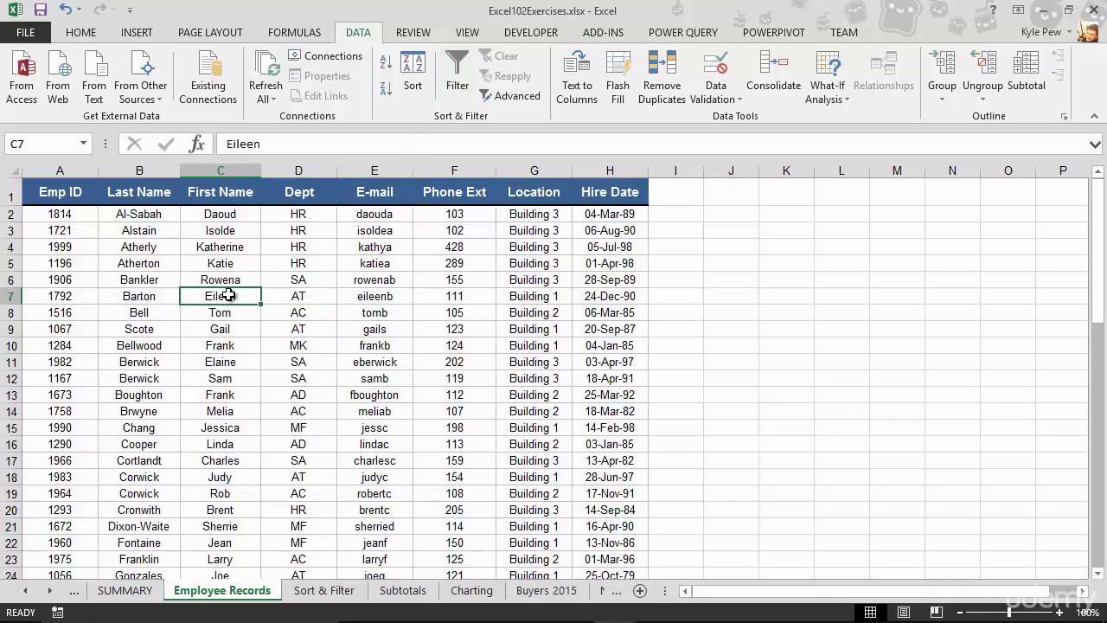
{"action": "scroll", "coordinate": [428, 373], "scroll_direction": "down", "scroll_amount": 3}
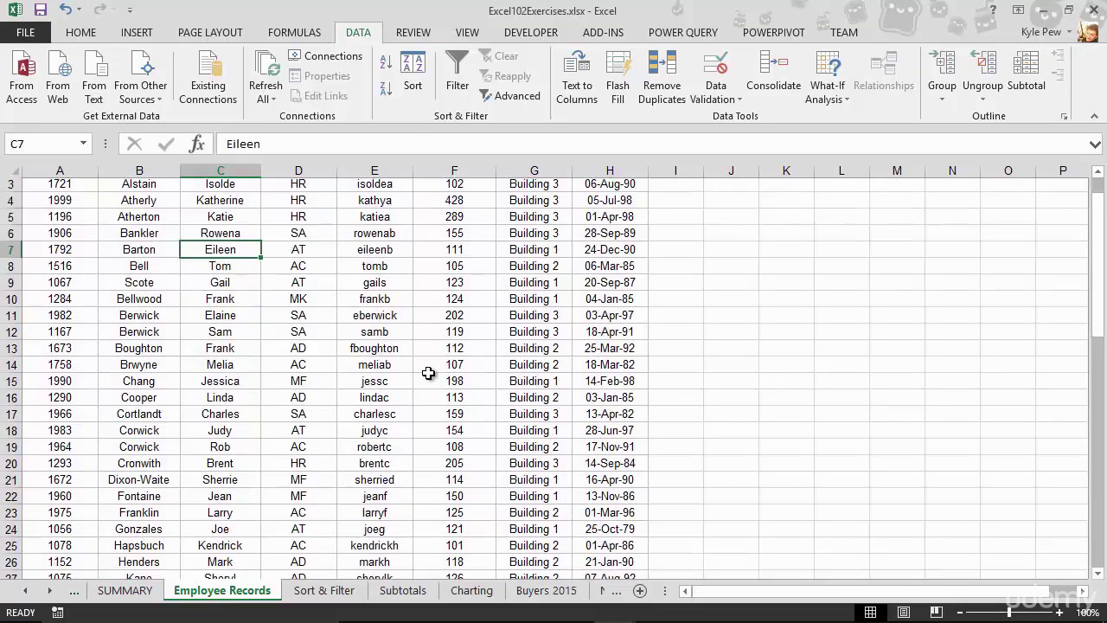
{"action": "scroll", "coordinate": [428, 373], "scroll_direction": "down", "scroll_amount": 8}
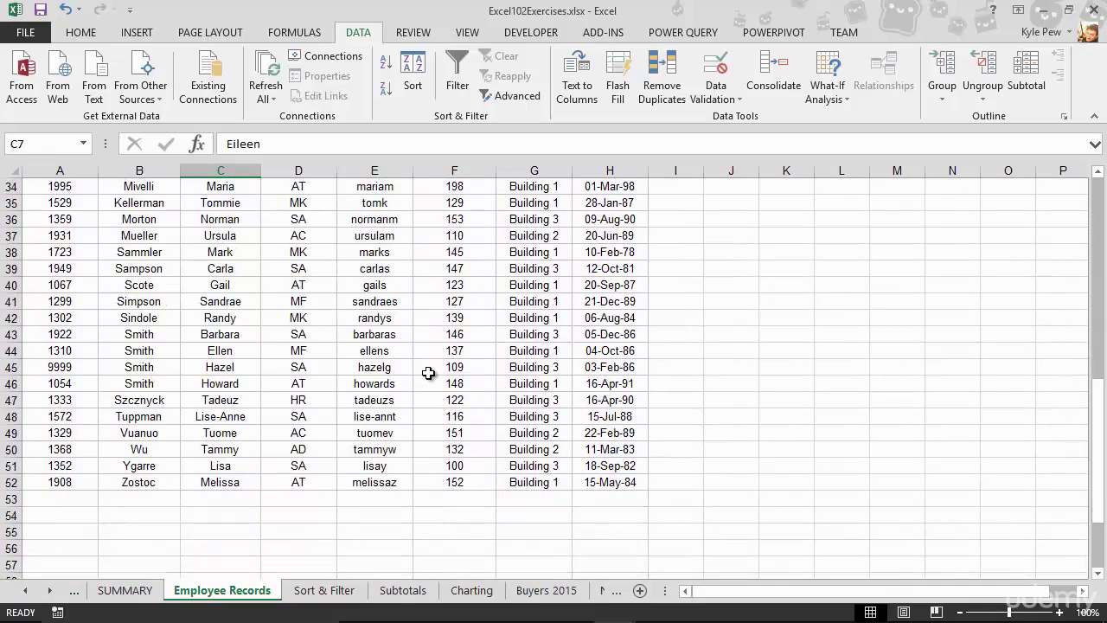
{"action": "left_click", "coordinate": [76, 499]}
{"action": "type", "text": "=co"}
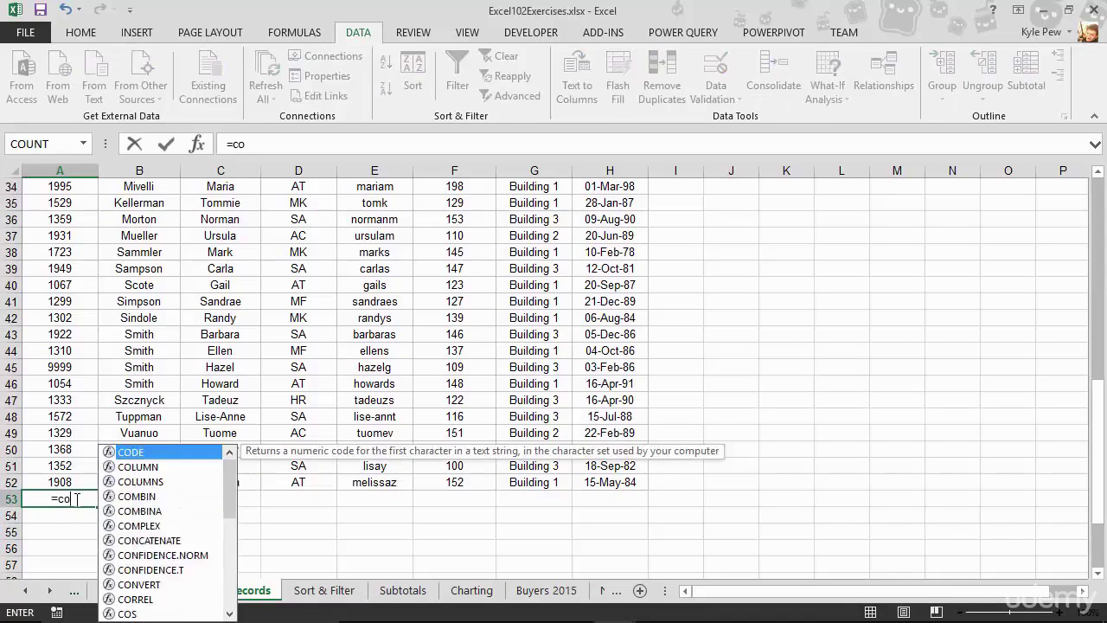
{"action": "type", "text": "unt("}
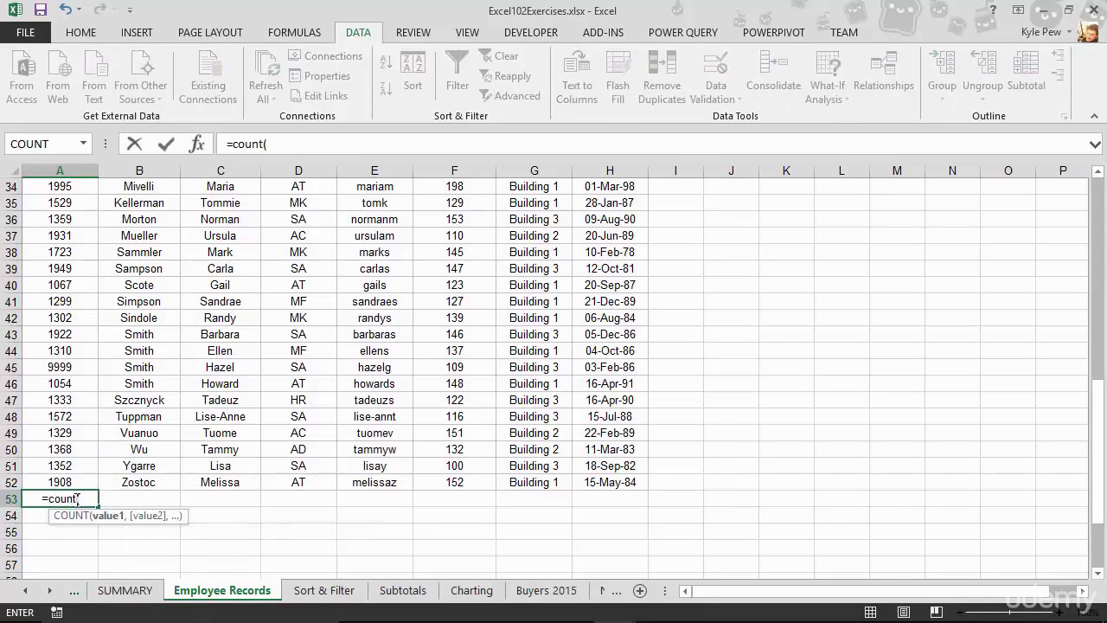
{"action": "left_click", "coordinate": [74, 481]}
{"action": "key", "text": "ctrl+shift+Up"}
{"action": "key", "text": "shift+Down"}
{"action": "key", "text": "Return"}
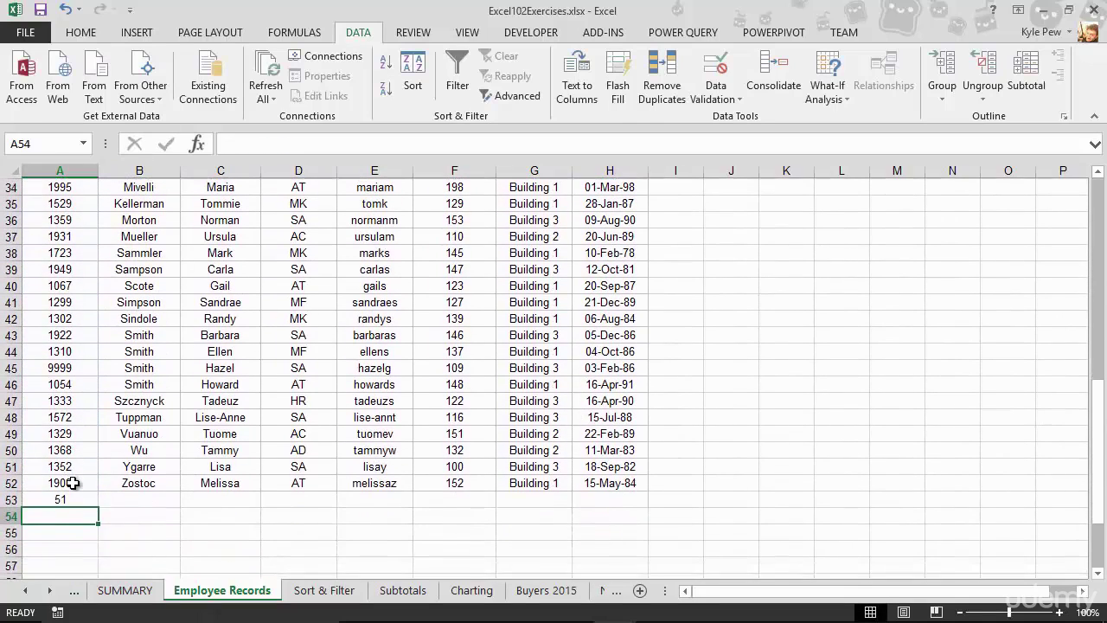
{"action": "left_click", "coordinate": [77, 498]}
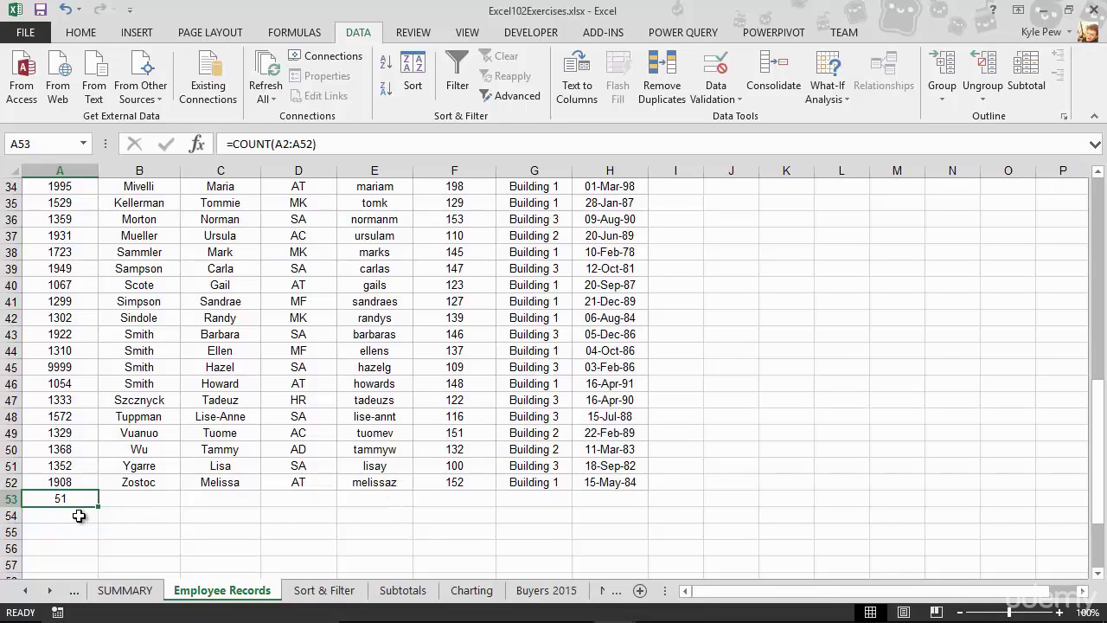
Turn on filtering for the employee list and filter the Dept column to show only AC and AD
{"action": "scroll", "coordinate": [265, 448], "scroll_direction": "up", "scroll_amount": 11}
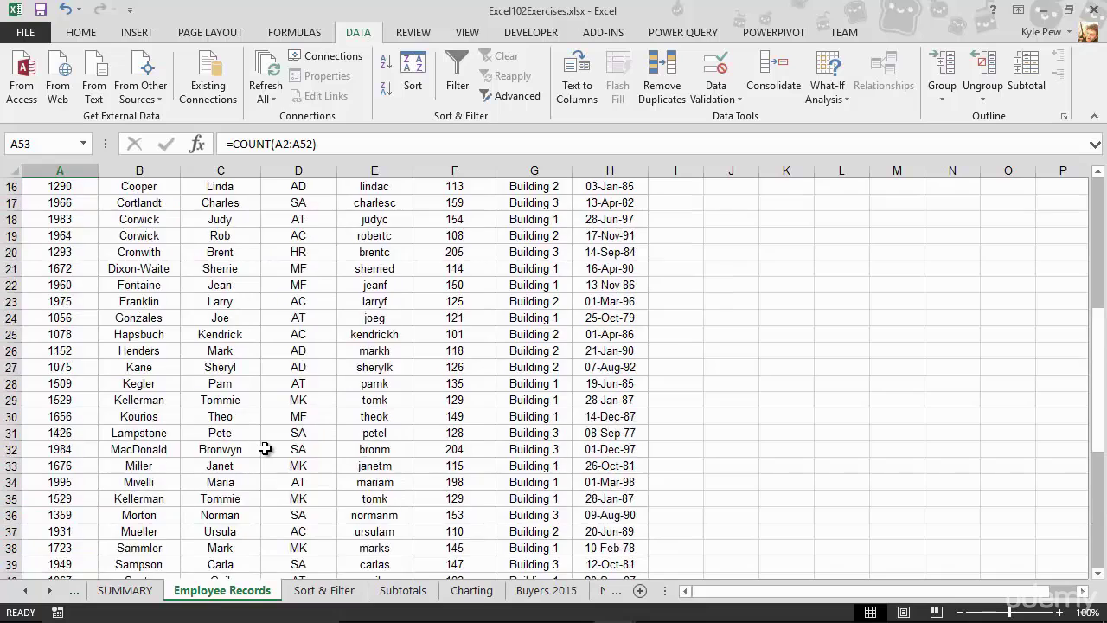
{"action": "left_click", "coordinate": [274, 291]}
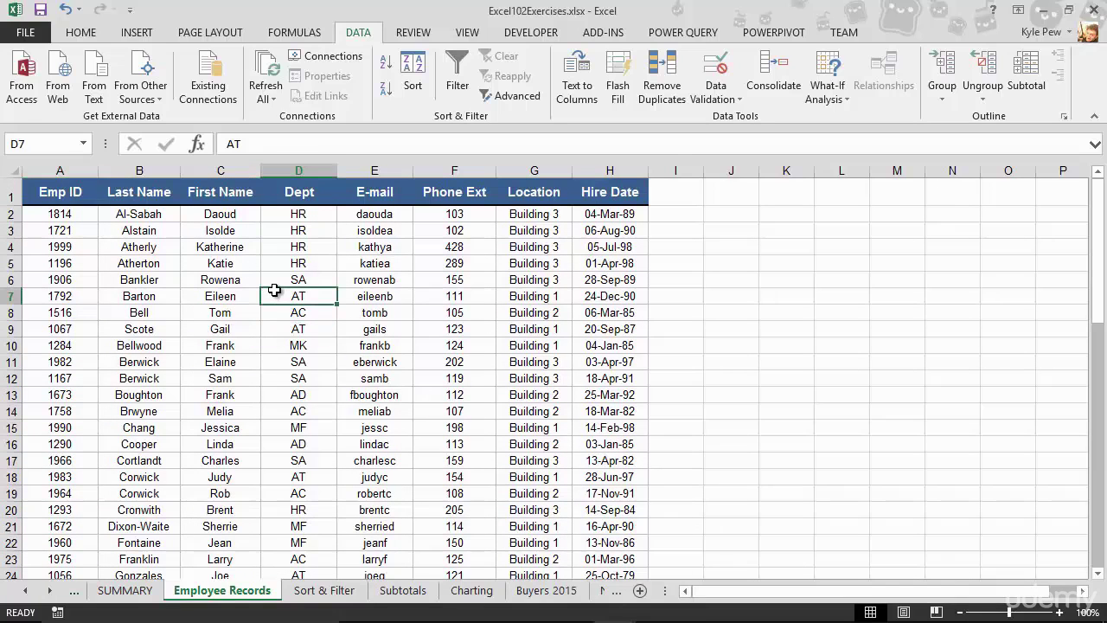
{"action": "left_click", "coordinate": [460, 81]}
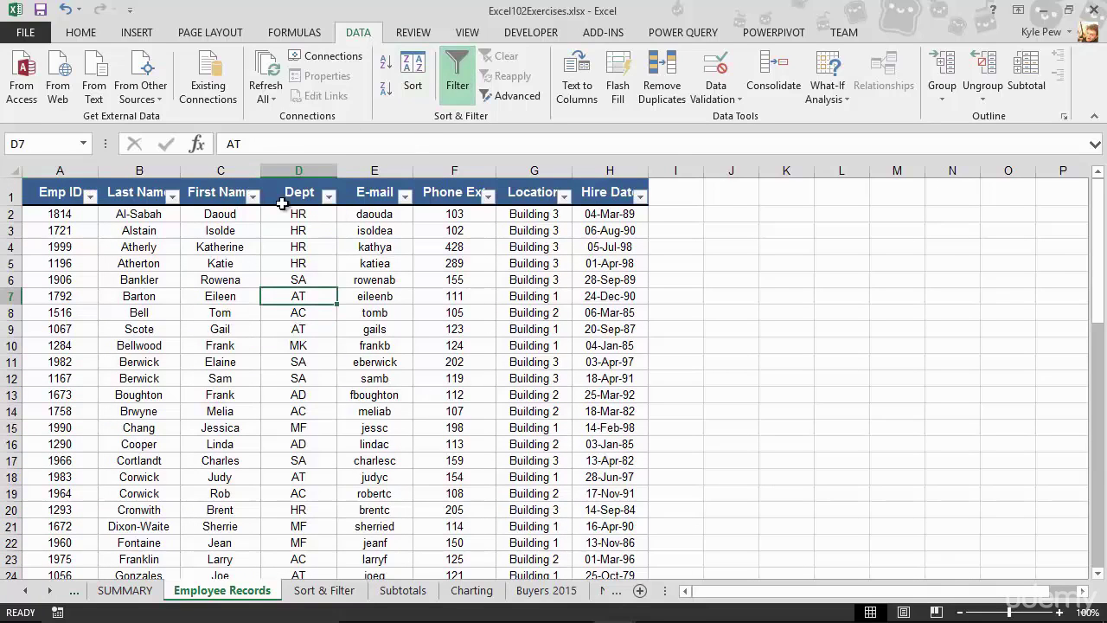
{"action": "left_click", "coordinate": [328, 196]}
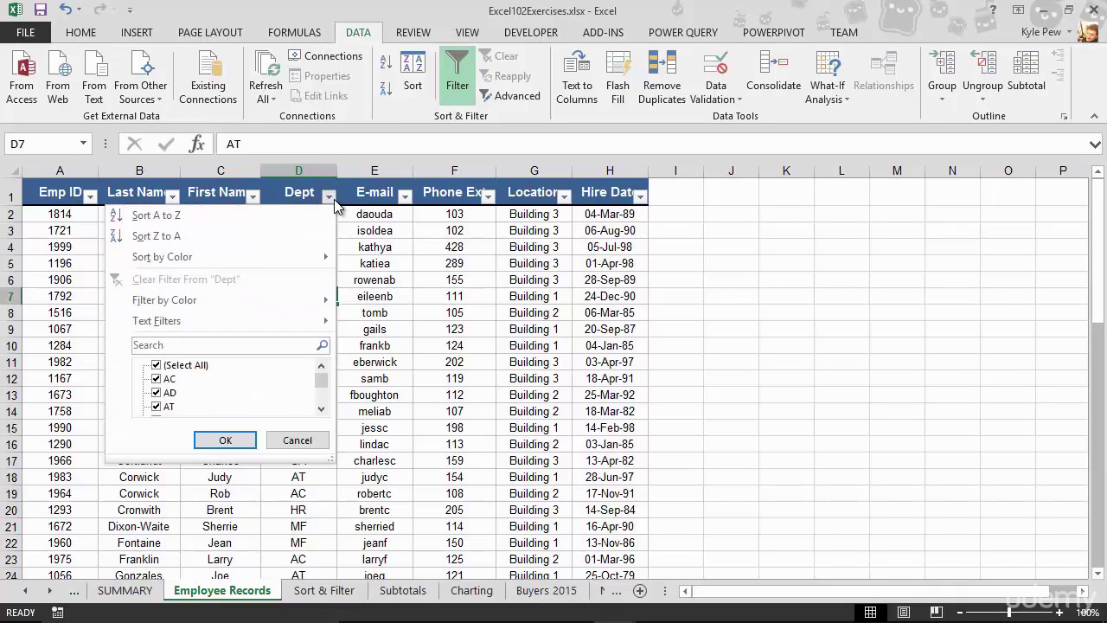
{"action": "left_click", "coordinate": [157, 365]}
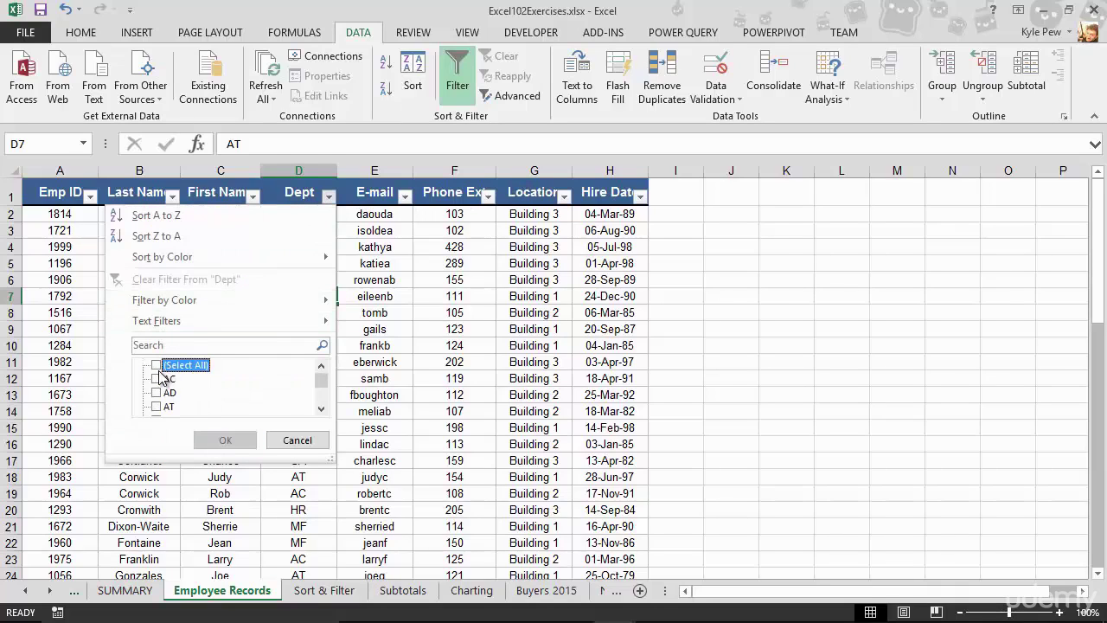
{"action": "left_click", "coordinate": [156, 392]}
{"action": "left_click", "coordinate": [156, 379]}
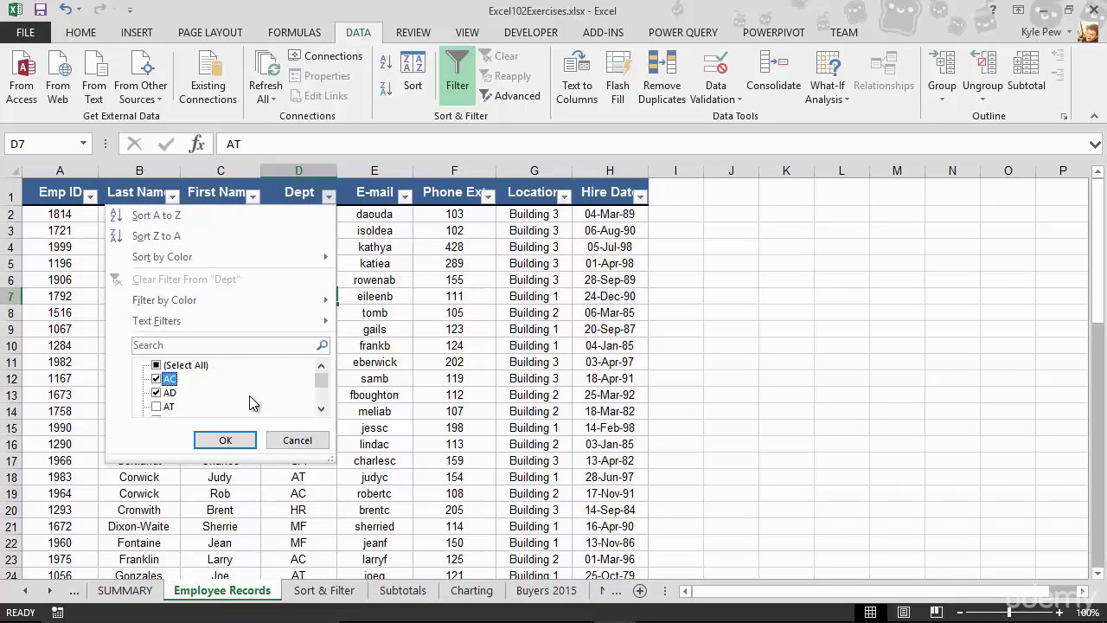
{"action": "left_click", "coordinate": [226, 439]}
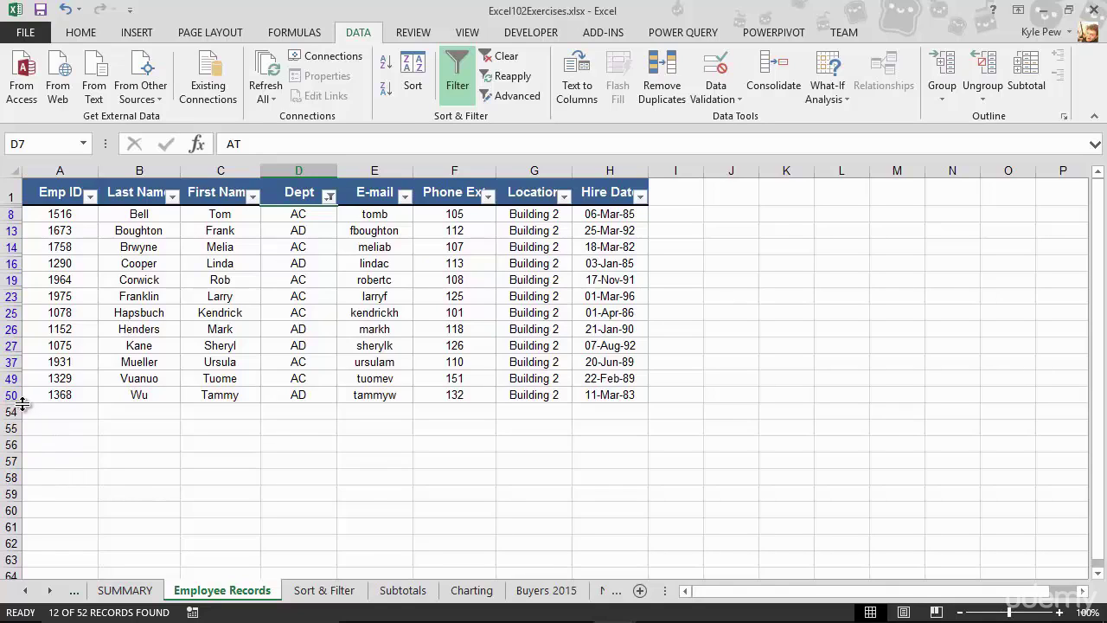
Unhide row 53 below the filtered records and select its COUNT formula in cell A53
{"action": "left_click_drag", "start_coordinate": [16, 403], "coordinate": [15, 423]}
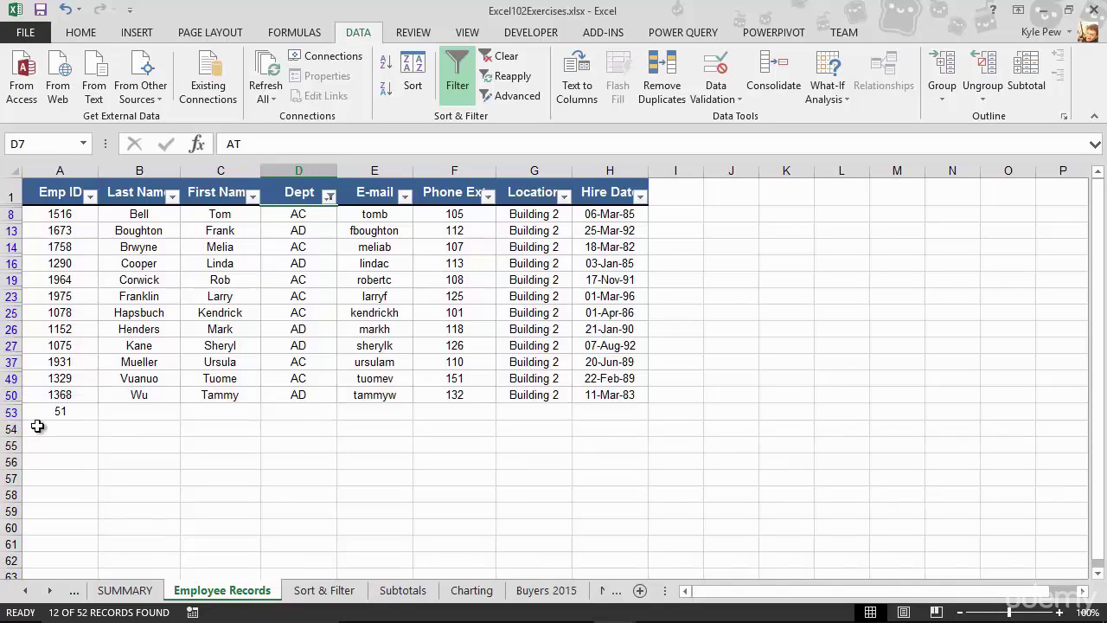
{"action": "left_click", "coordinate": [83, 414]}
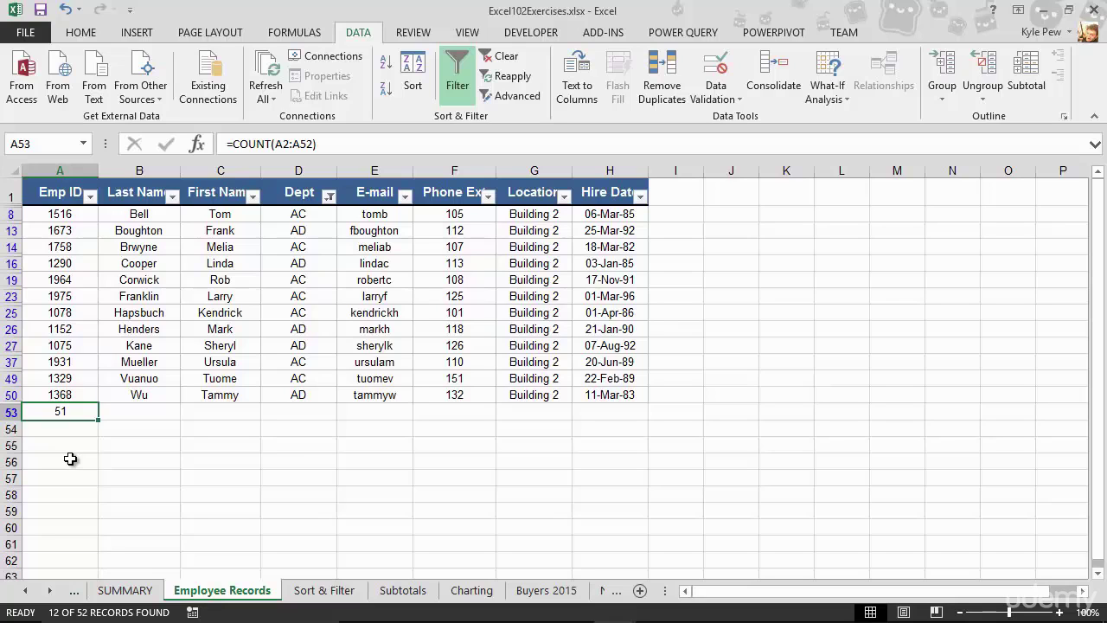
Turn off filtering for the employee list and delete the COUNT formula from cell A53
{"action": "left_click", "coordinate": [458, 82]}
{"action": "scroll", "coordinate": [126, 365], "scroll_direction": "down", "scroll_amount": 13}
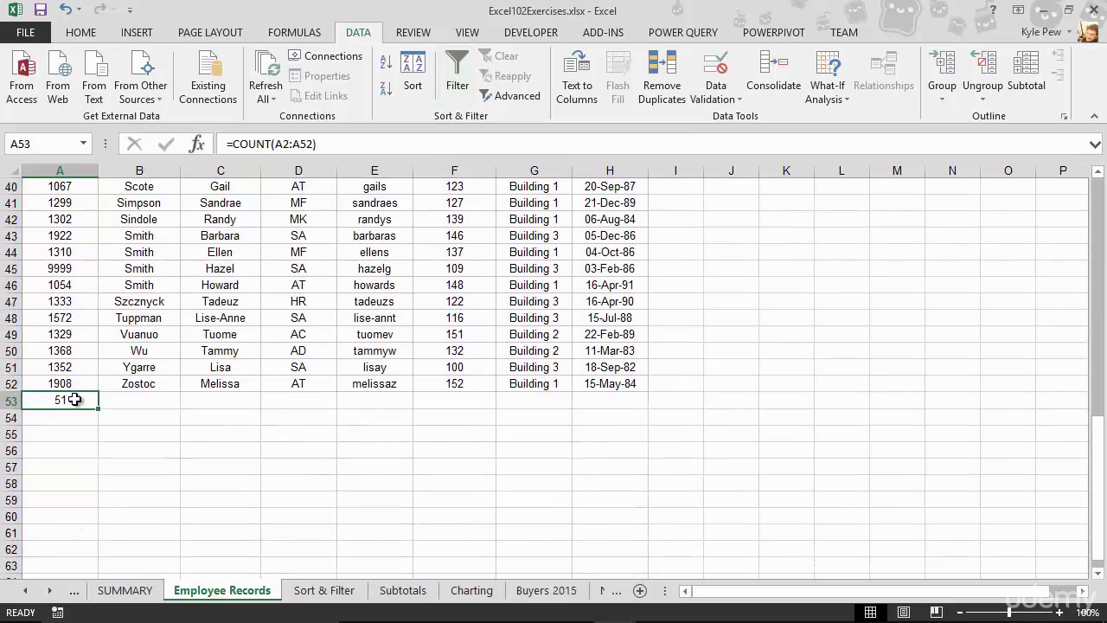
{"action": "key", "text": "Delete"}
{"action": "scroll", "coordinate": [86, 381], "scroll_direction": "up", "scroll_amount": 13}
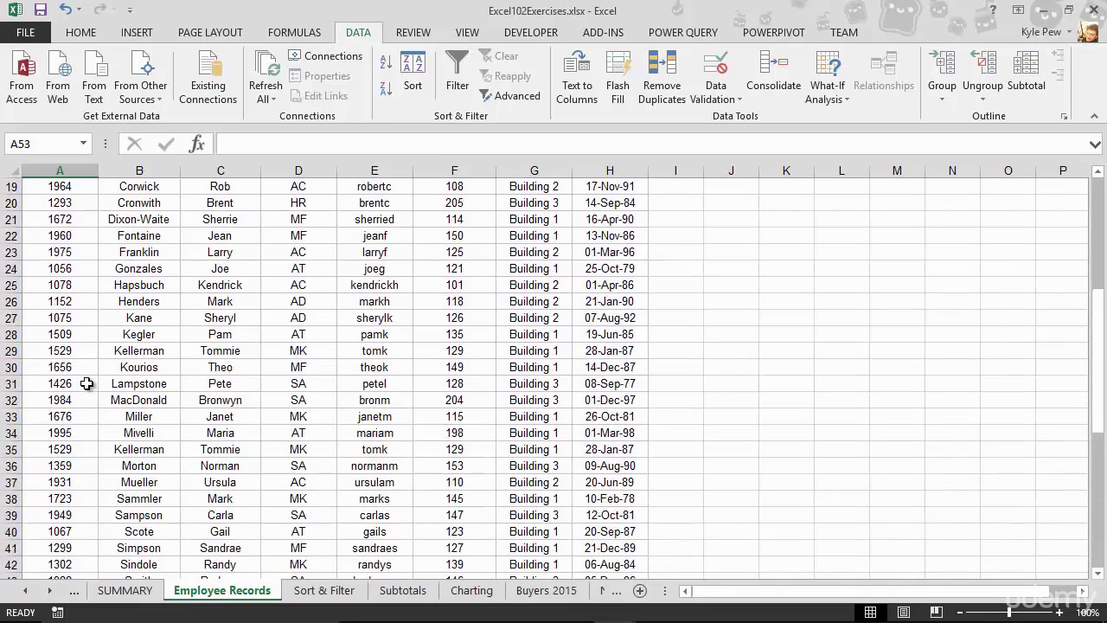
Format the range A1:H52 as a table with headers, using the medium style with a blue header and gray banded rows
{"action": "left_click", "coordinate": [81, 244]}
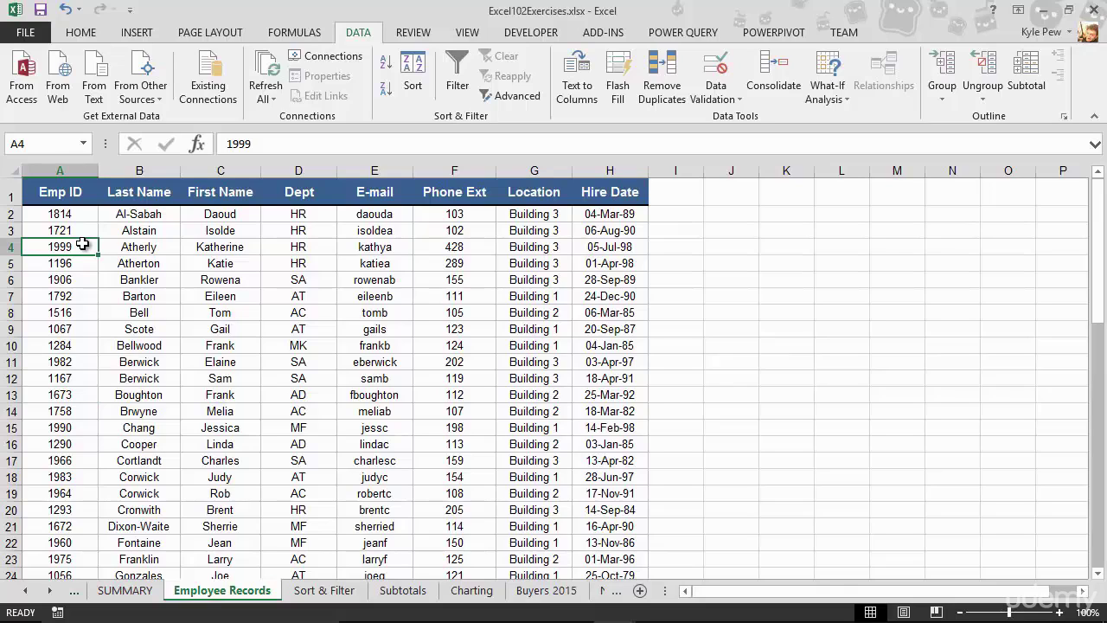
{"action": "left_click", "coordinate": [289, 378]}
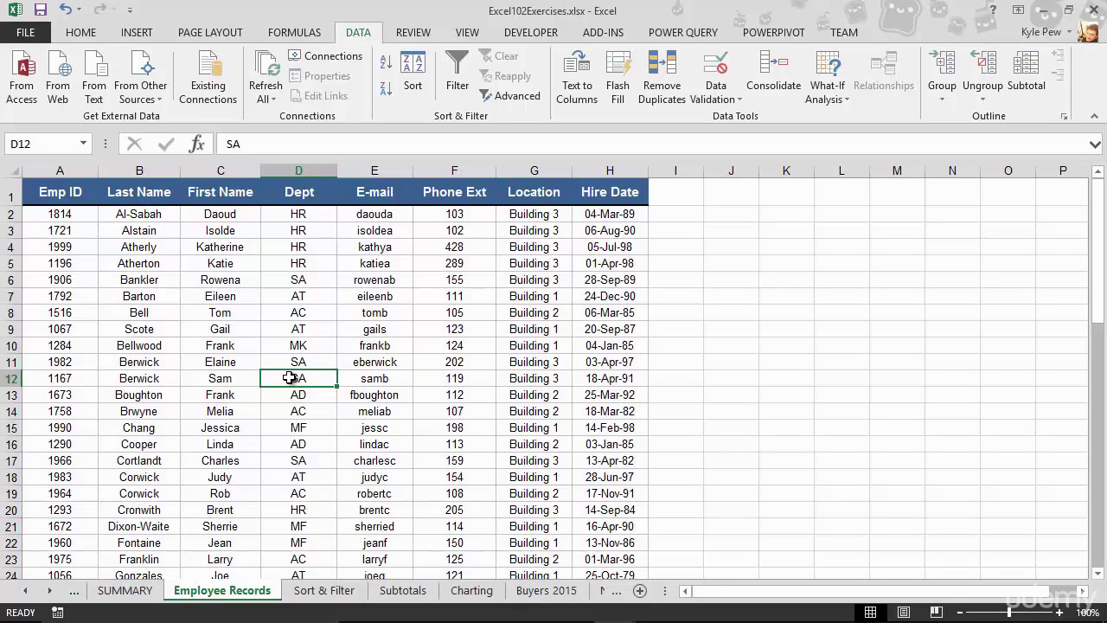
{"action": "left_click", "coordinate": [81, 32]}
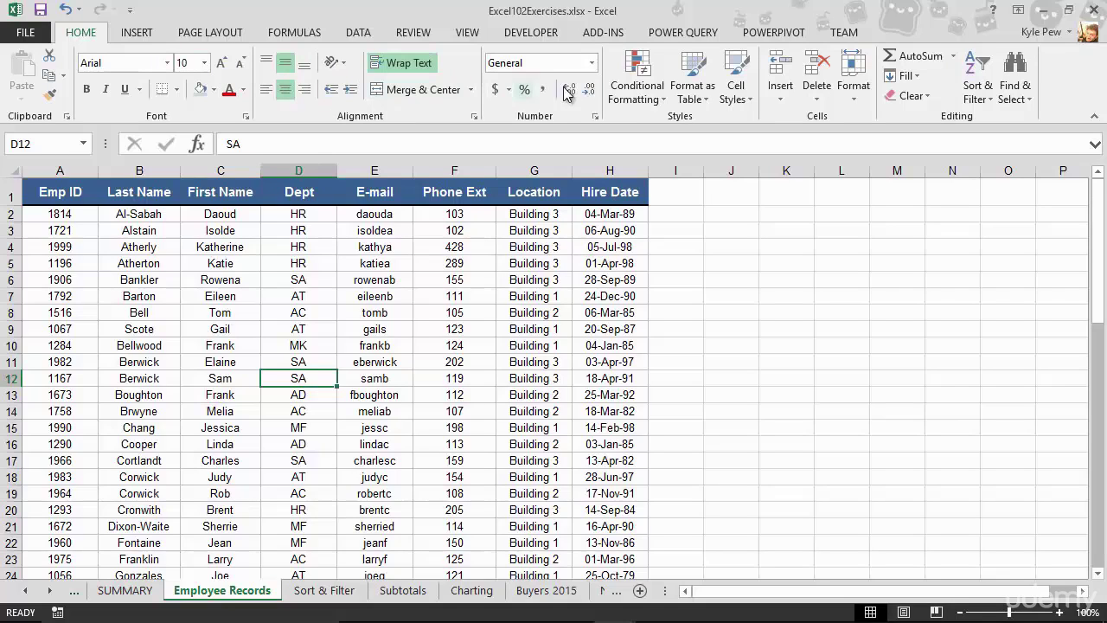
{"action": "left_click", "coordinate": [695, 97]}
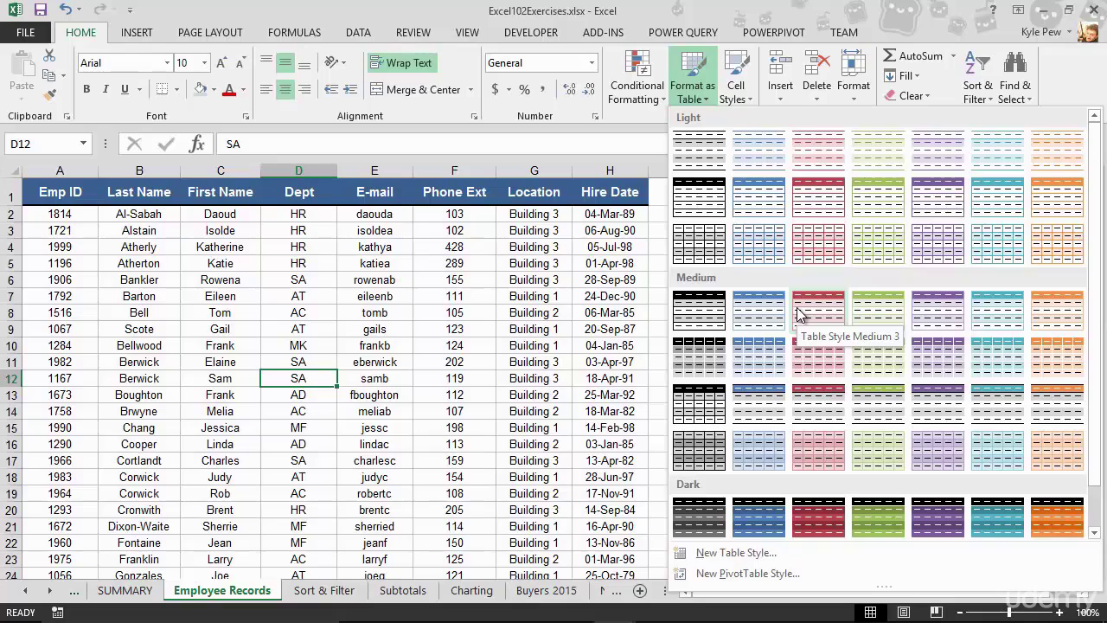
{"action": "left_click", "coordinate": [759, 403]}
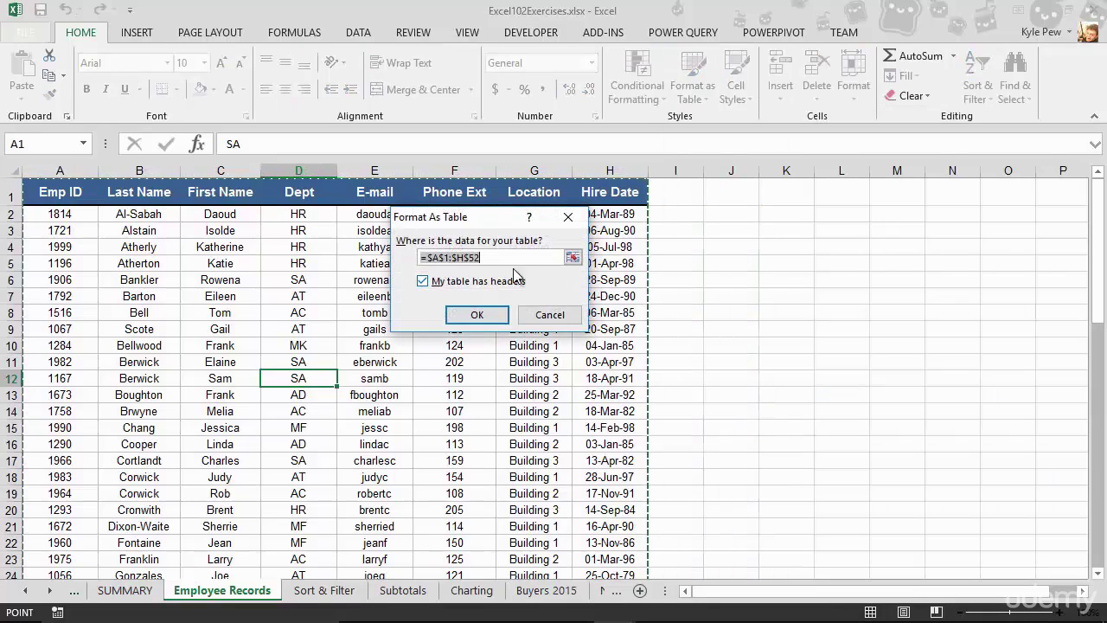
{"action": "left_click_drag", "start_coordinate": [476, 218], "coordinate": [355, 223]}
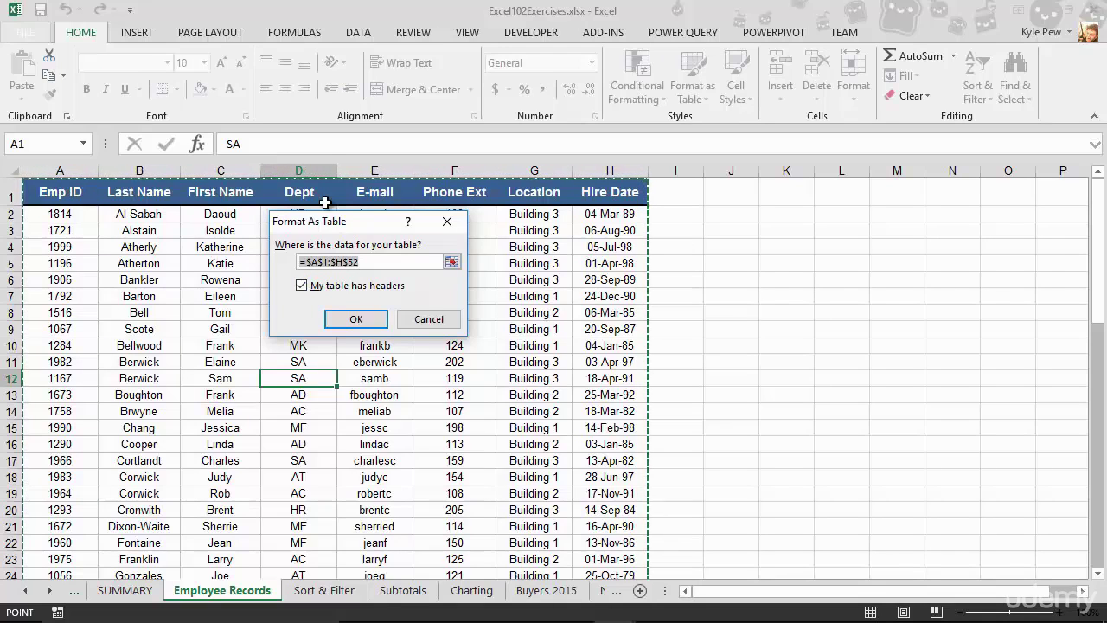
{"action": "left_click", "coordinate": [357, 319]}
{"action": "left_click", "coordinate": [312, 316]}
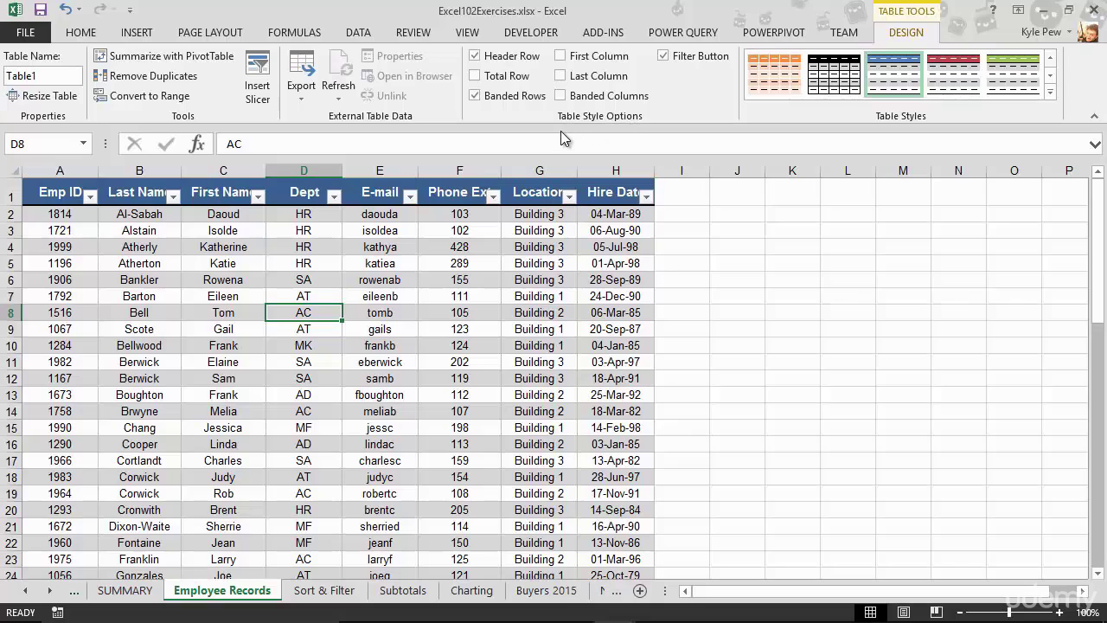
Add a total row to the employee table and open the function choices for its Hire Date total
{"action": "left_click", "coordinate": [473, 77]}
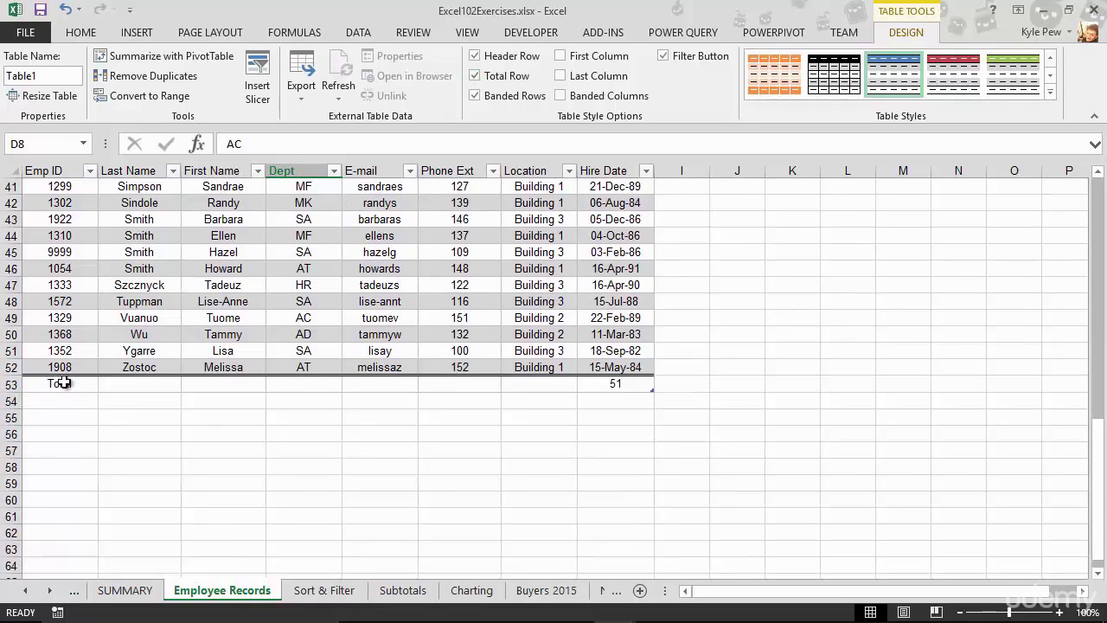
{"action": "left_click", "coordinate": [617, 388]}
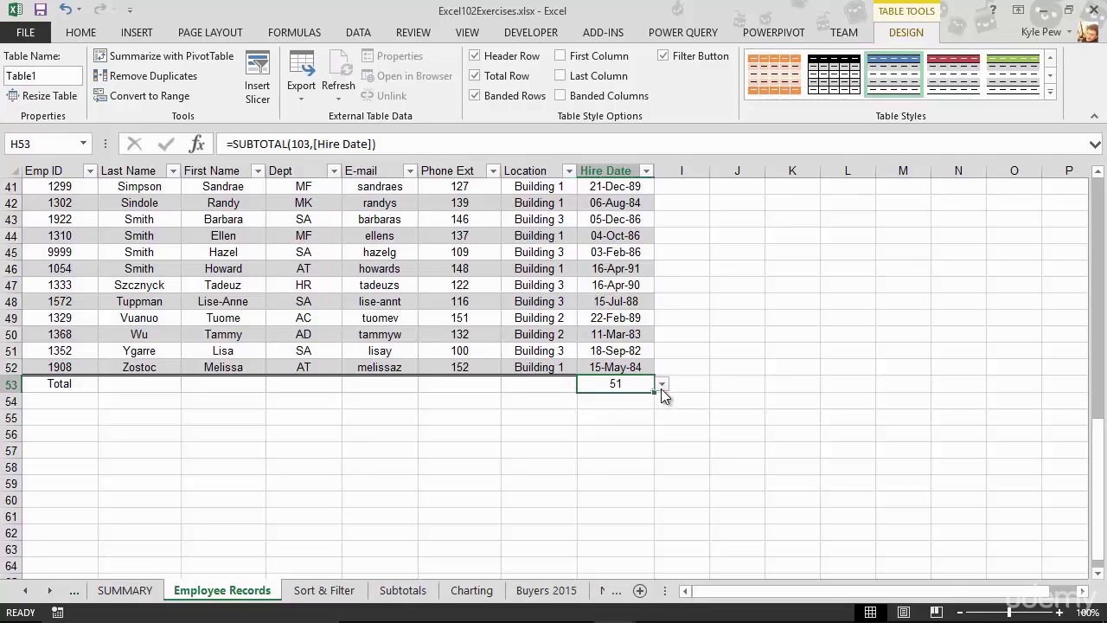
{"action": "left_click", "coordinate": [662, 386]}
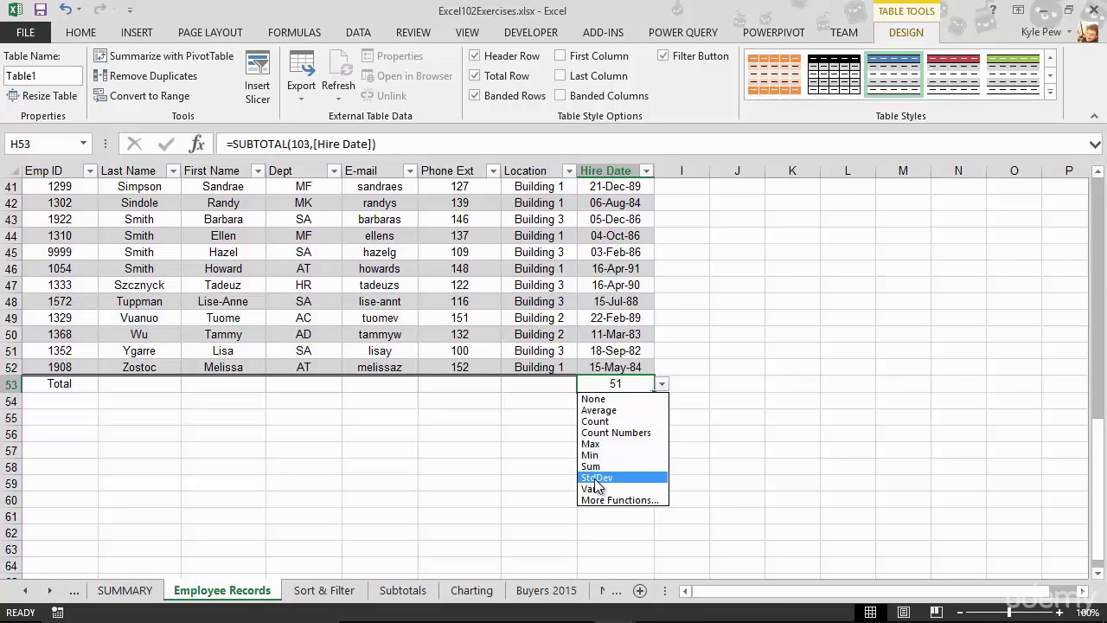
Calculate the Sum of the Phone Ext column in the total row and clear that total again
{"action": "left_click", "coordinate": [455, 388]}
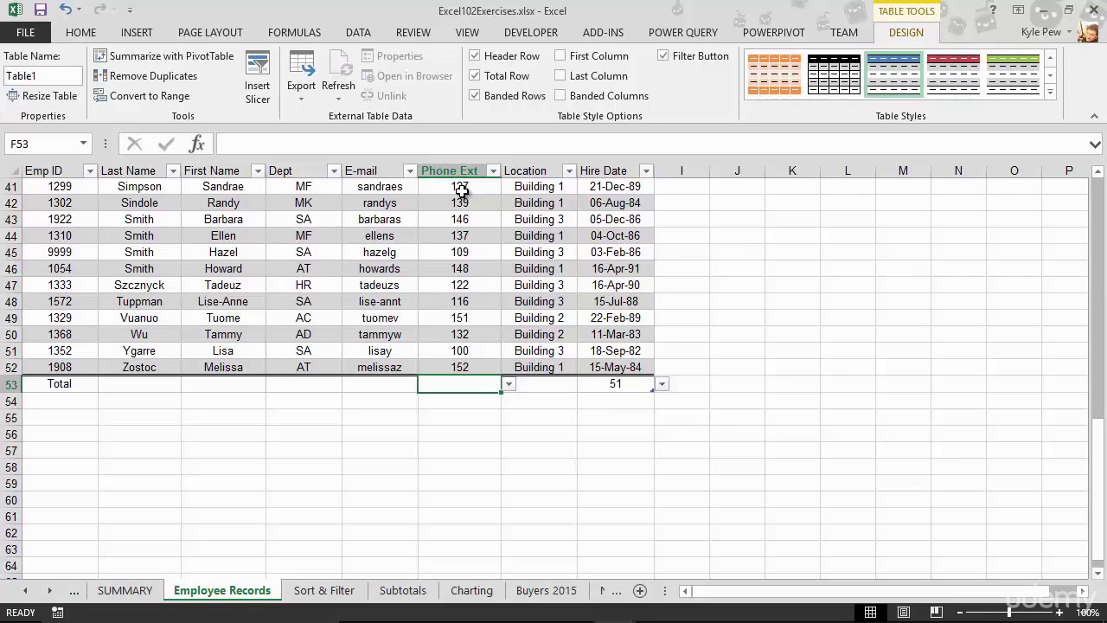
{"action": "left_click", "coordinate": [509, 384]}
{"action": "left_click", "coordinate": [443, 467]}
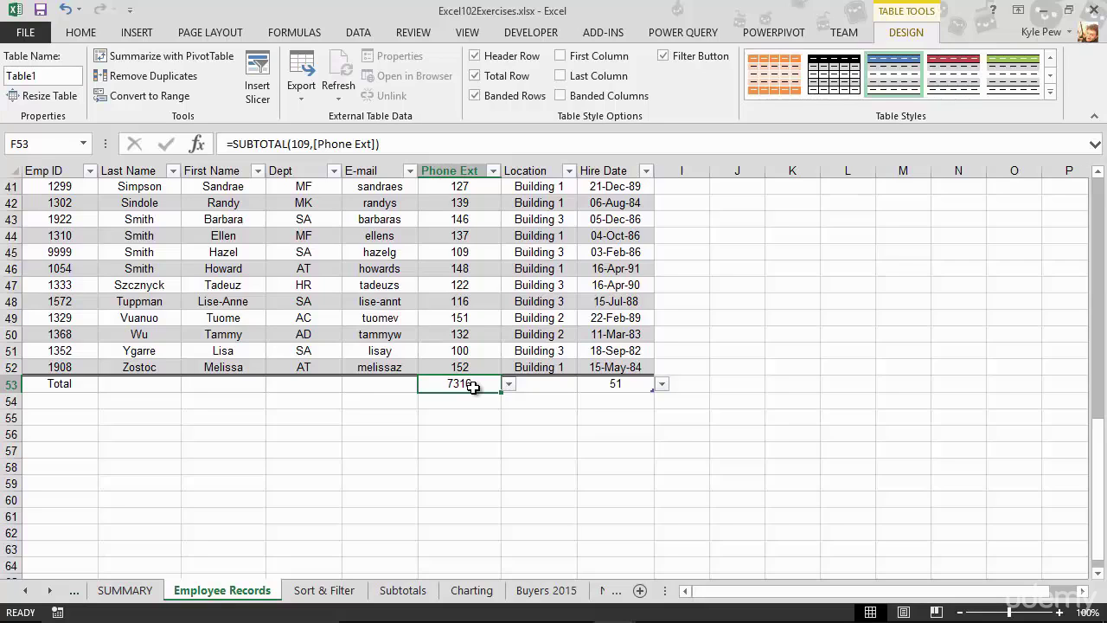
{"action": "key", "text": "Delete"}
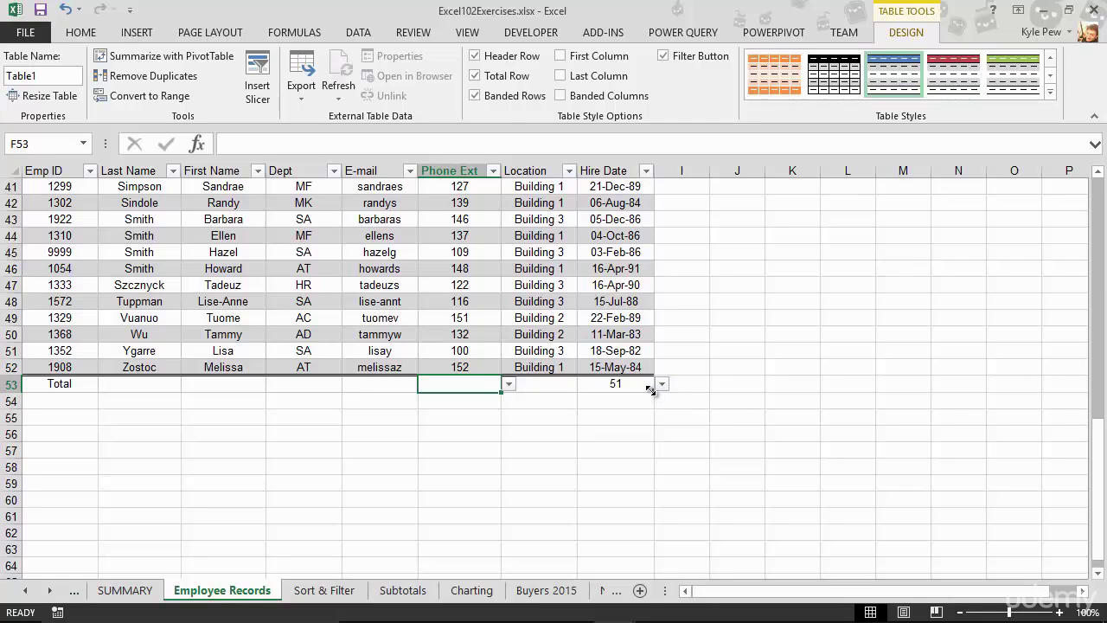
Extend the employee table down to row 62 and enter a new employee's ID, last name and first name in row 53
{"action": "left_click_drag", "start_coordinate": [650, 389], "coordinate": [653, 531]}
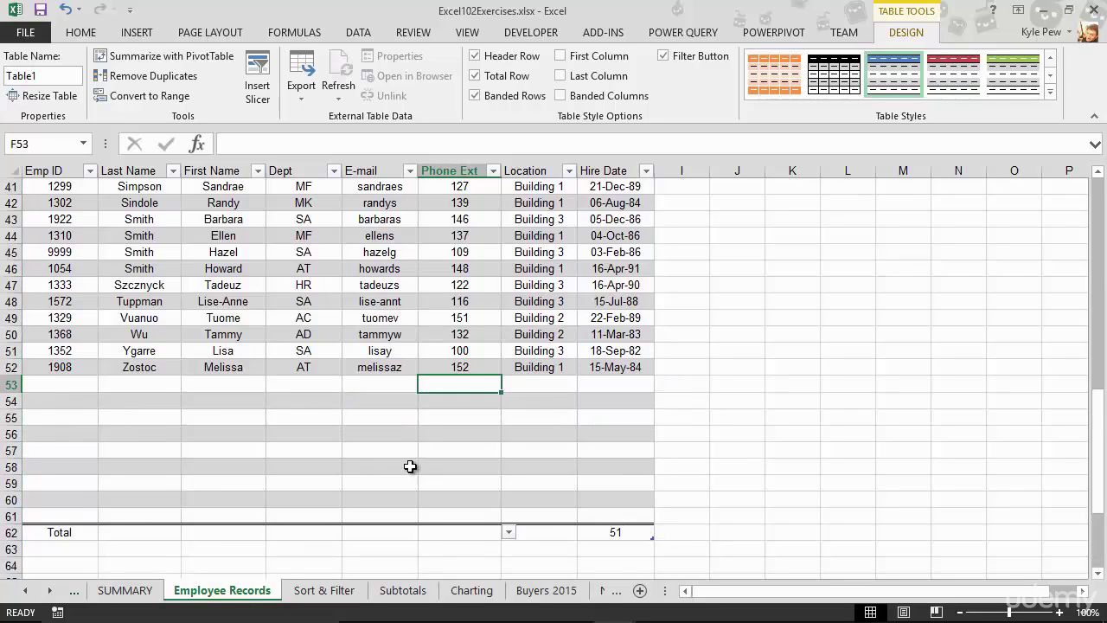
{"action": "left_click", "coordinate": [66, 384]}
{"action": "type", "text": "3000"}
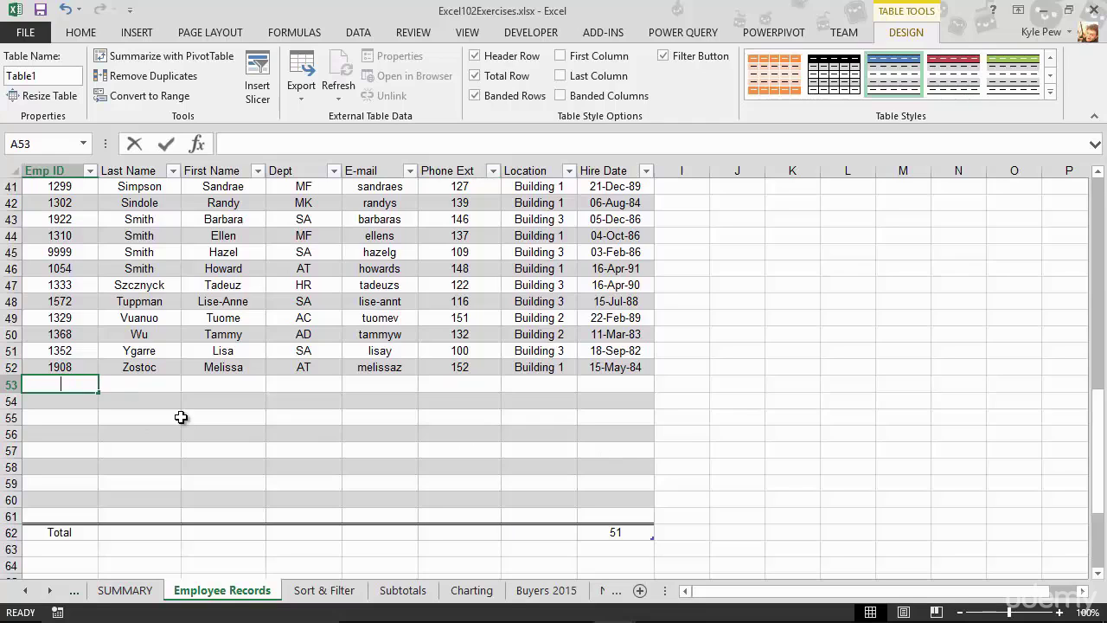
{"action": "key", "text": "Tab"}
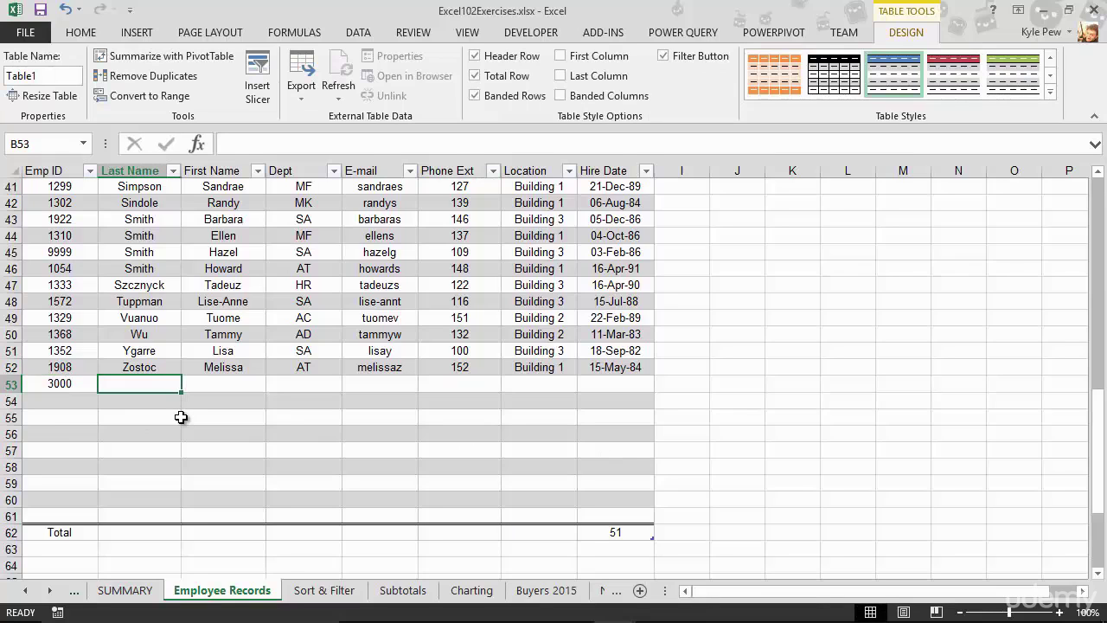
{"action": "type", "text": "Smith"}
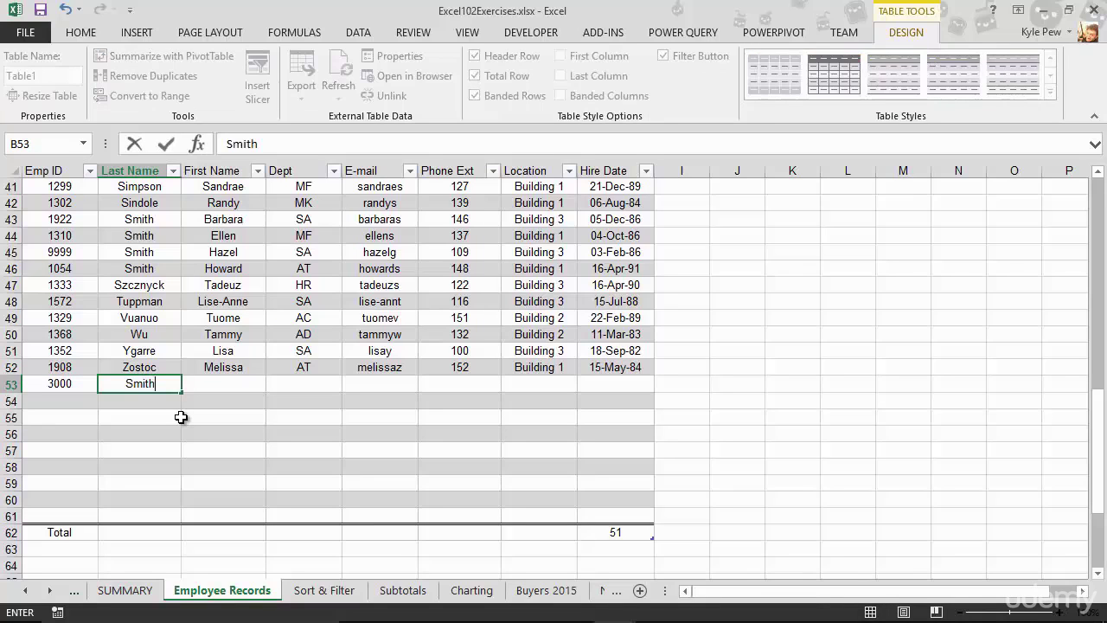
{"action": "key", "text": "Tab"}
{"action": "type", "text": "Joe"}
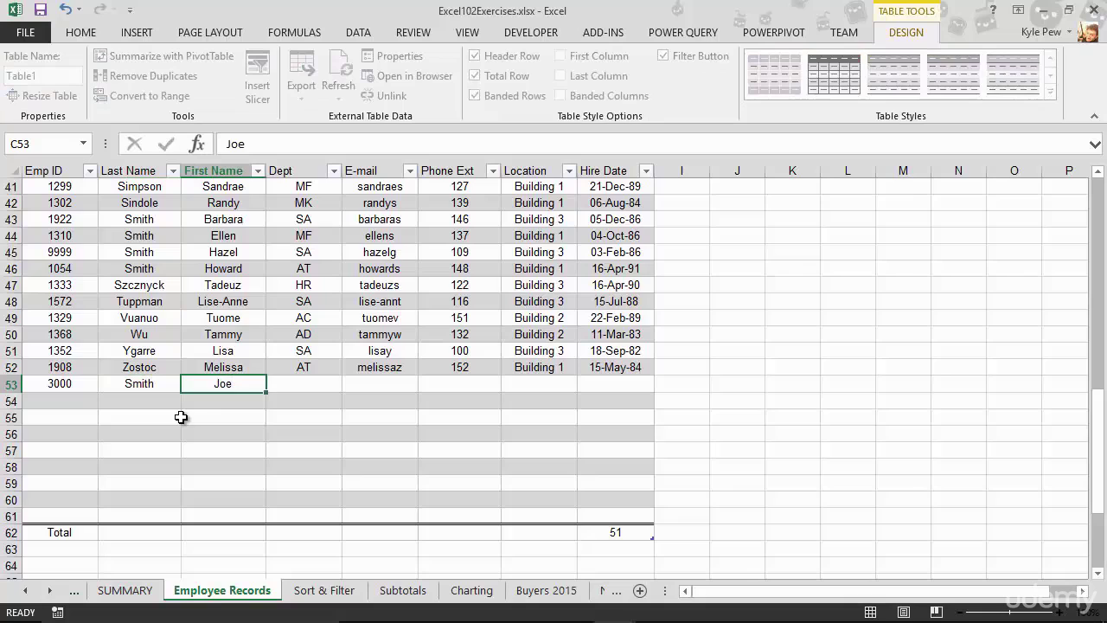
Set the new employee's Dept to HR and Hire Date to 1/1/2016, leaving E-mail, Phone Ext and Location blank
{"action": "key", "text": "Tab"}
{"action": "type", "text": "HR"}
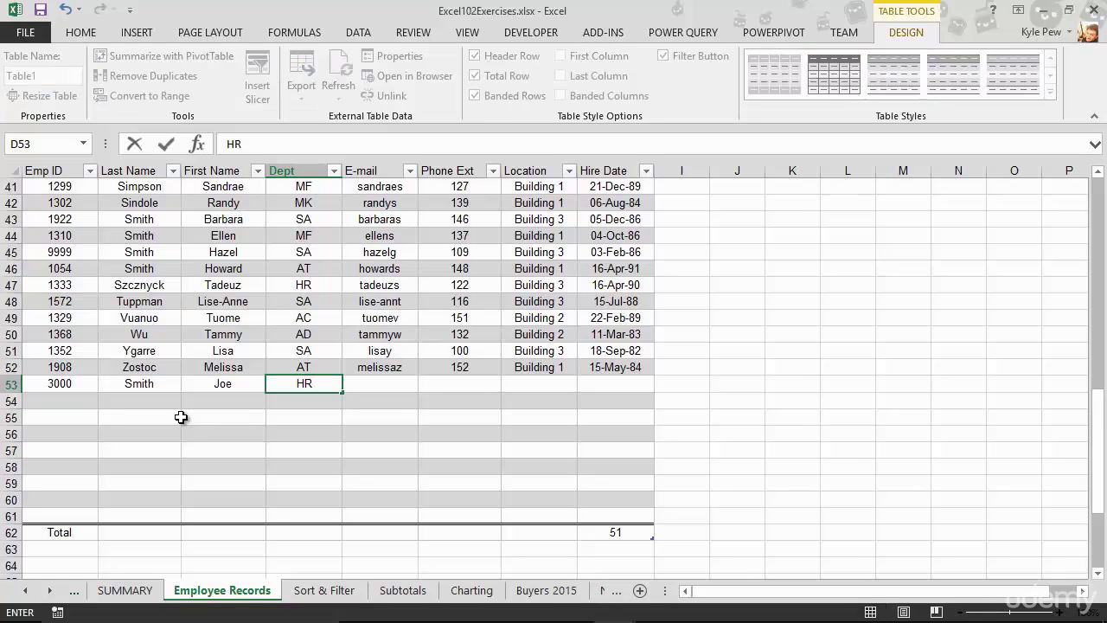
{"action": "key", "text": "Tab"}
{"action": "key", "text": "Tab"}
{"action": "key", "text": "Tab"}
{"action": "key", "text": "Tab"}
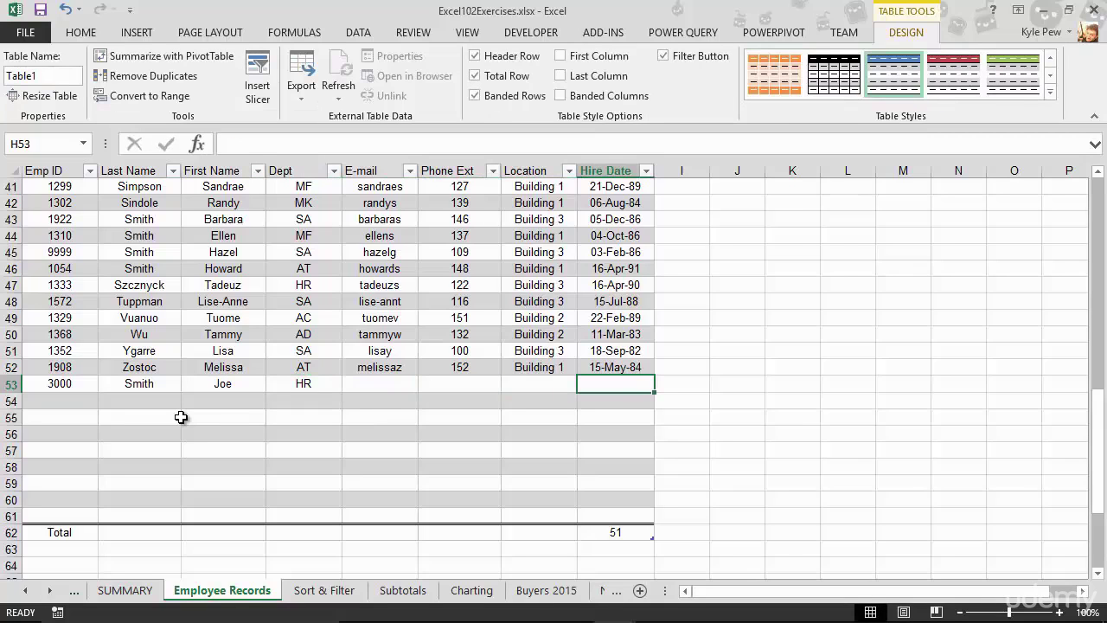
{"action": "type", "text": "1/1/2016"}
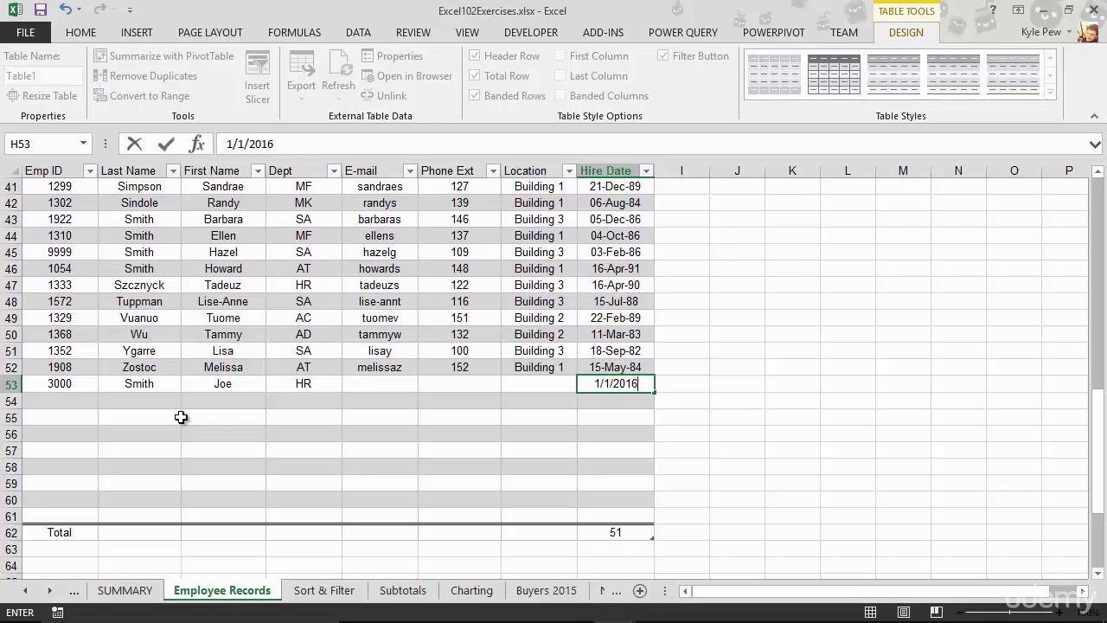
{"action": "key", "text": "Return"}
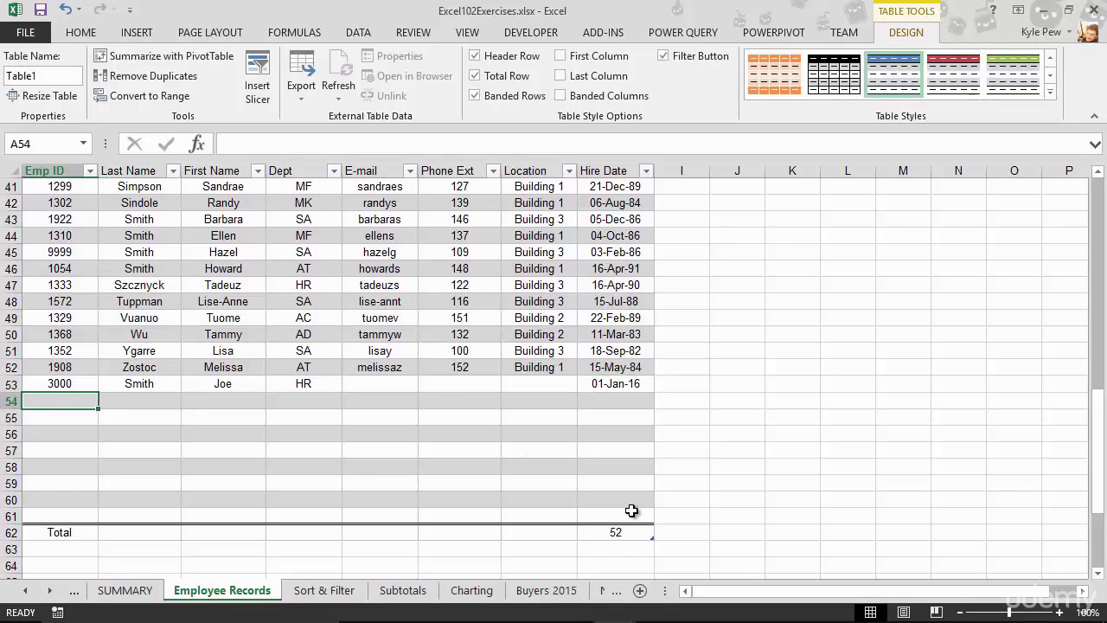